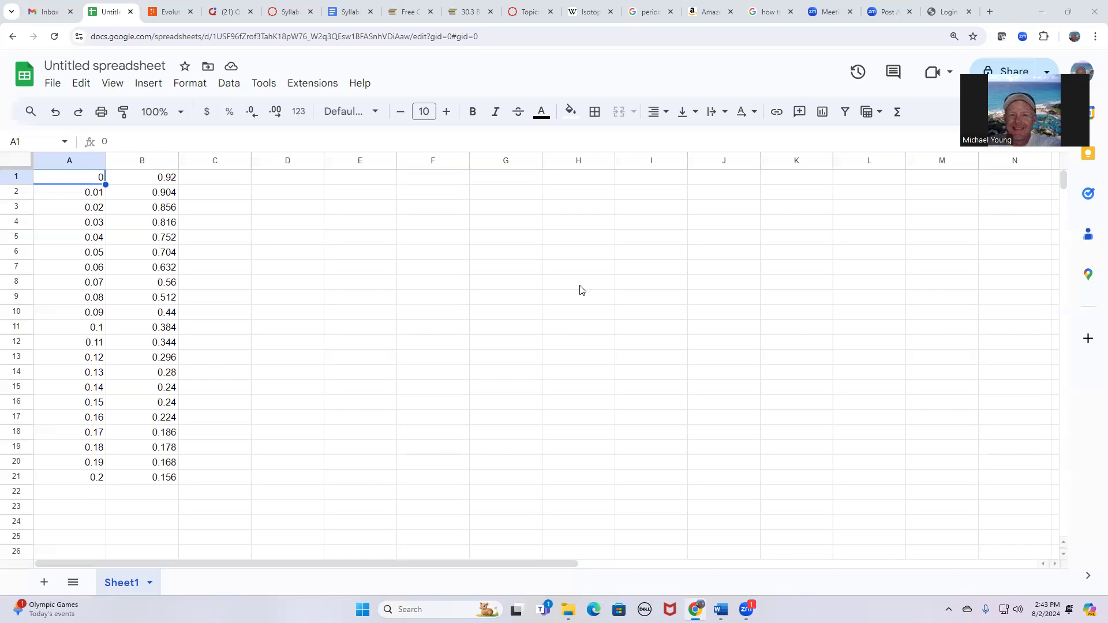
# Examine the data in columns A and B of the spreadsheet and the model equation in the Word file Document2
pyautogui.click(80, 179)
pyautogui.moveTo(80, 182); pyautogui.dragTo(80, 481)
pyautogui.click(80, 481)
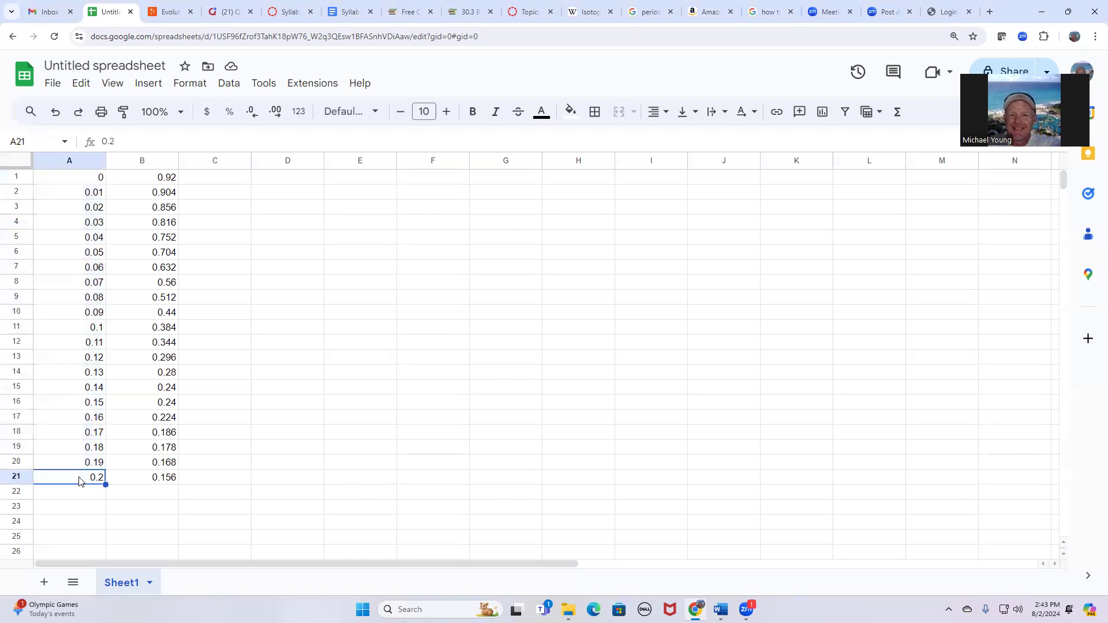
pyautogui.click(147, 181)
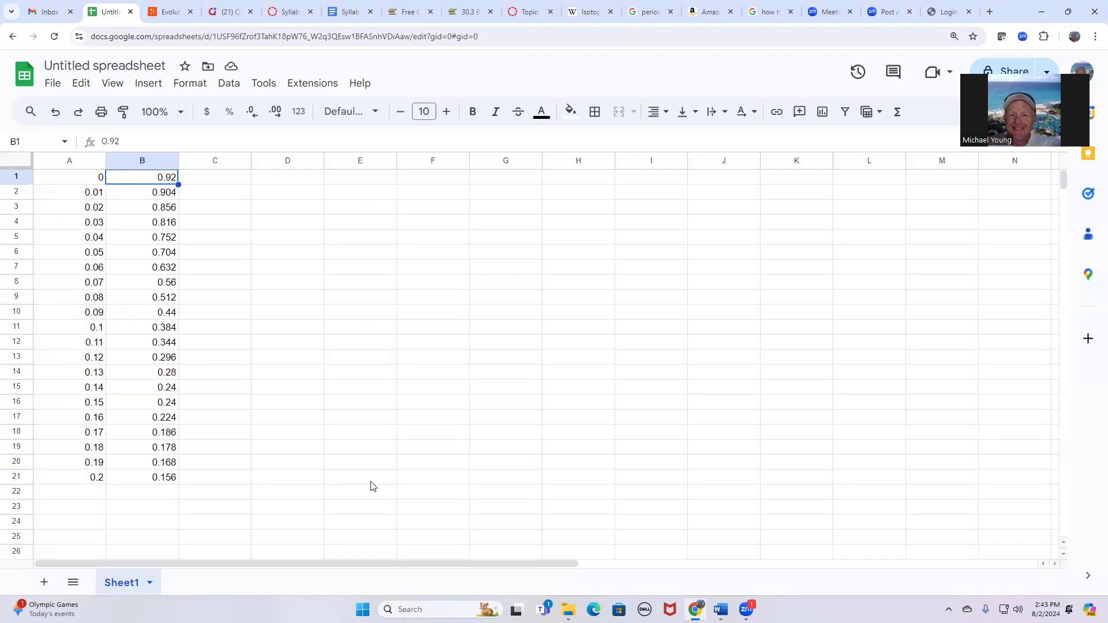
pyautogui.moveTo(721, 609)
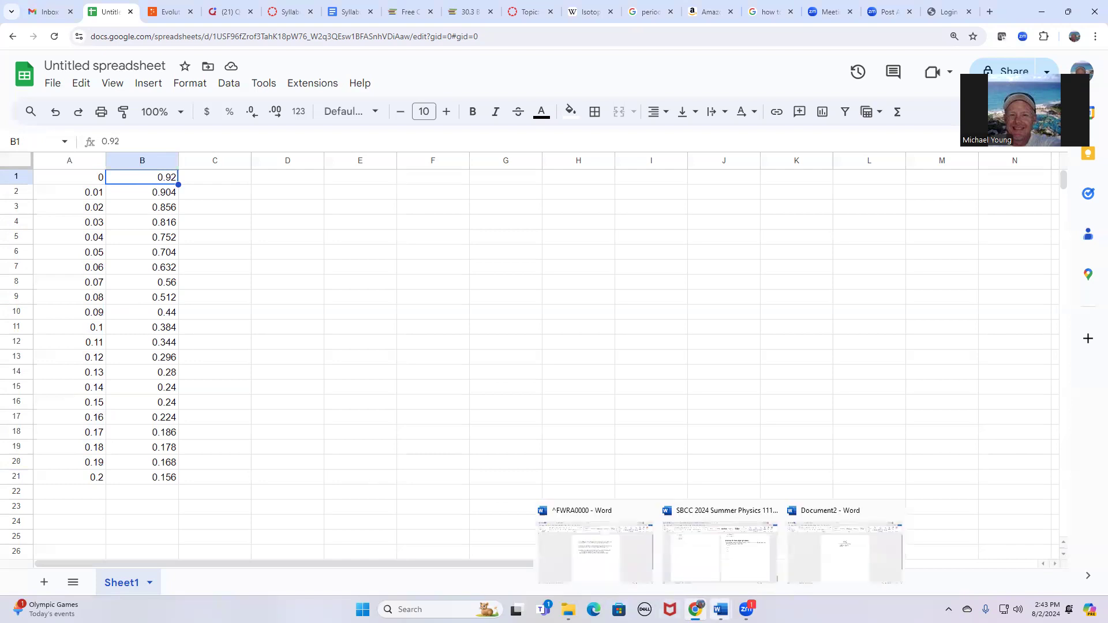
pyautogui.click(837, 563)
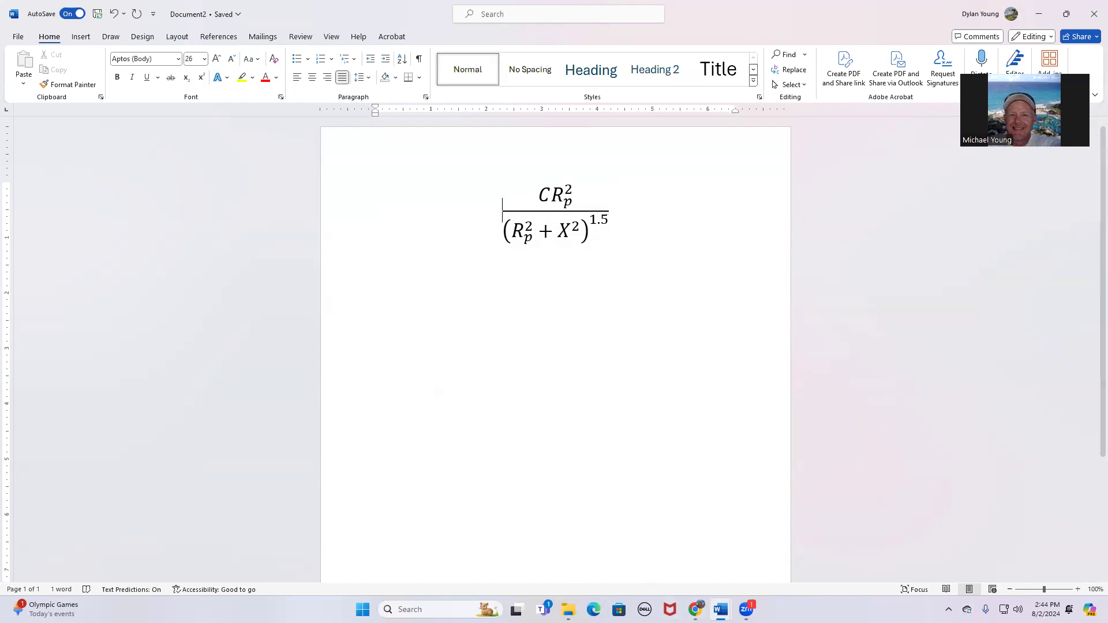
pyautogui.moveTo(721, 609)
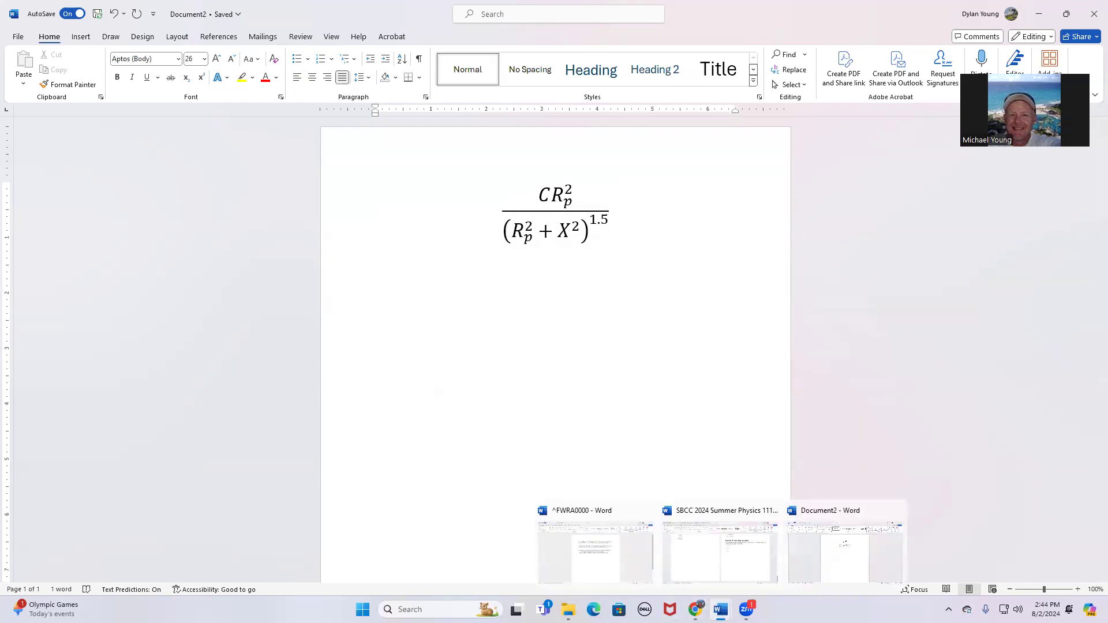
pyautogui.click(695, 610)
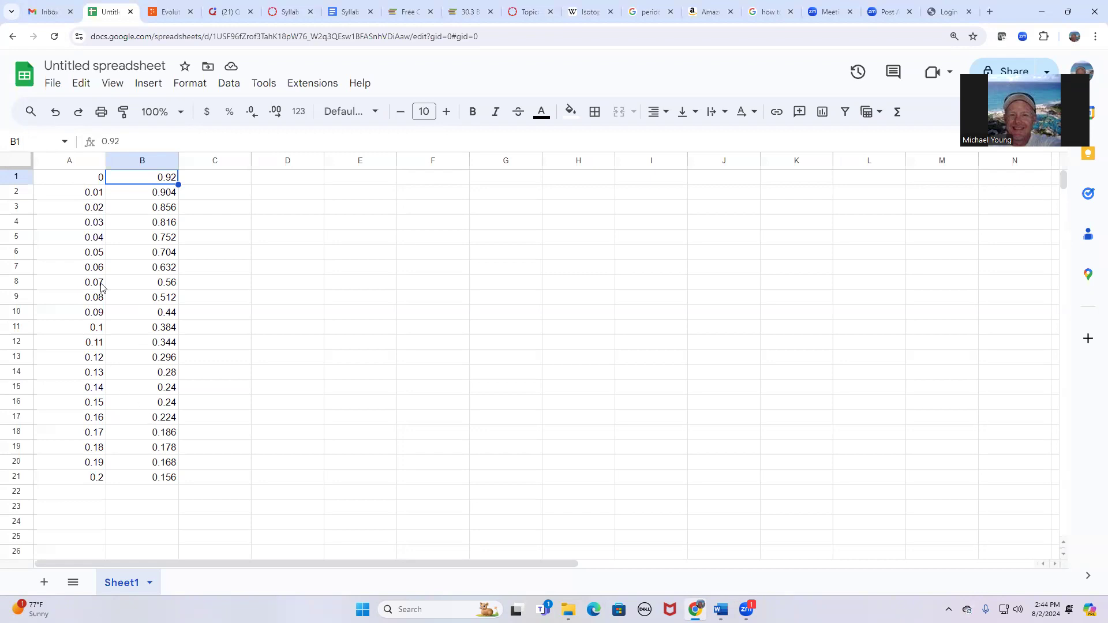
# Insert a line chart of A1:B21 and place it clear of column C, spanning columns D to J
pyautogui.moveTo(79, 184); pyautogui.dragTo(164, 481)
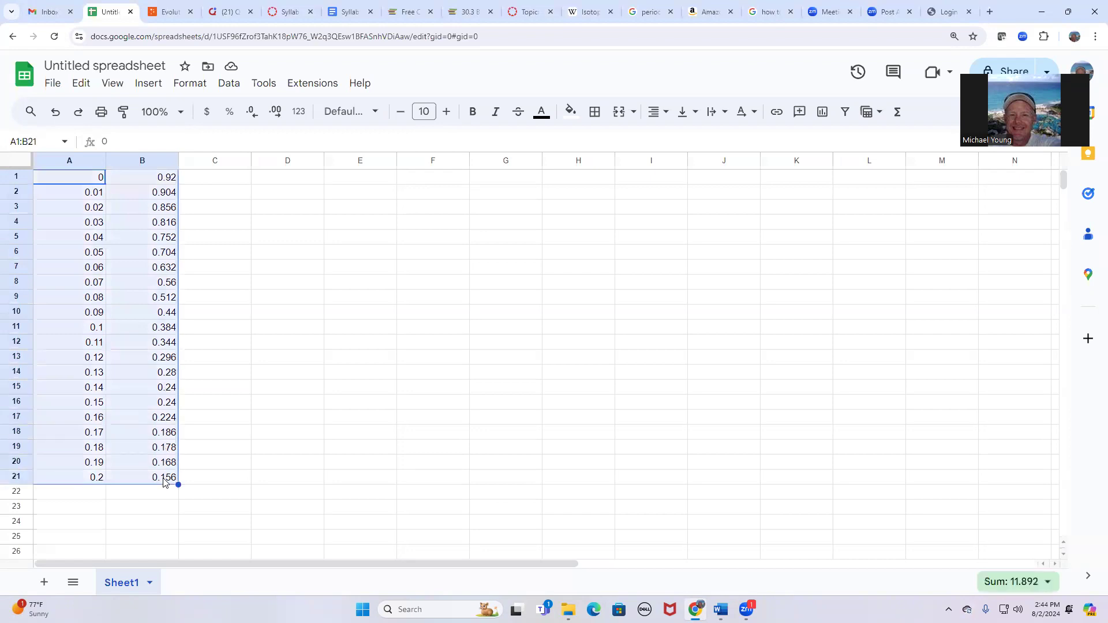
pyautogui.click(146, 86)
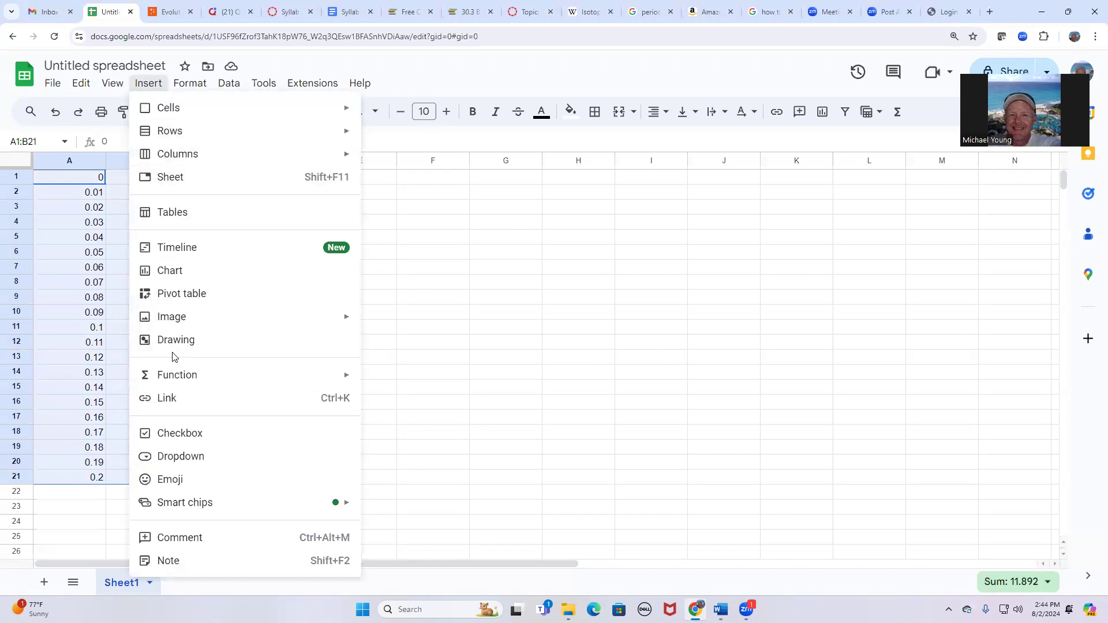
pyautogui.click(188, 276)
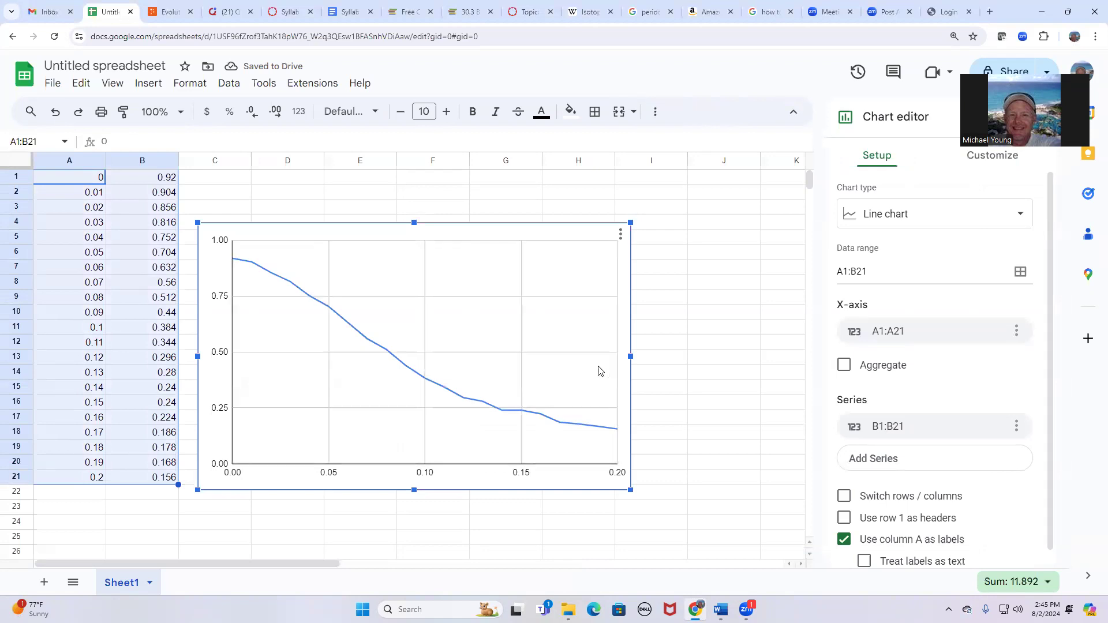
pyautogui.moveTo(591, 369); pyautogui.dragTo(702, 362)
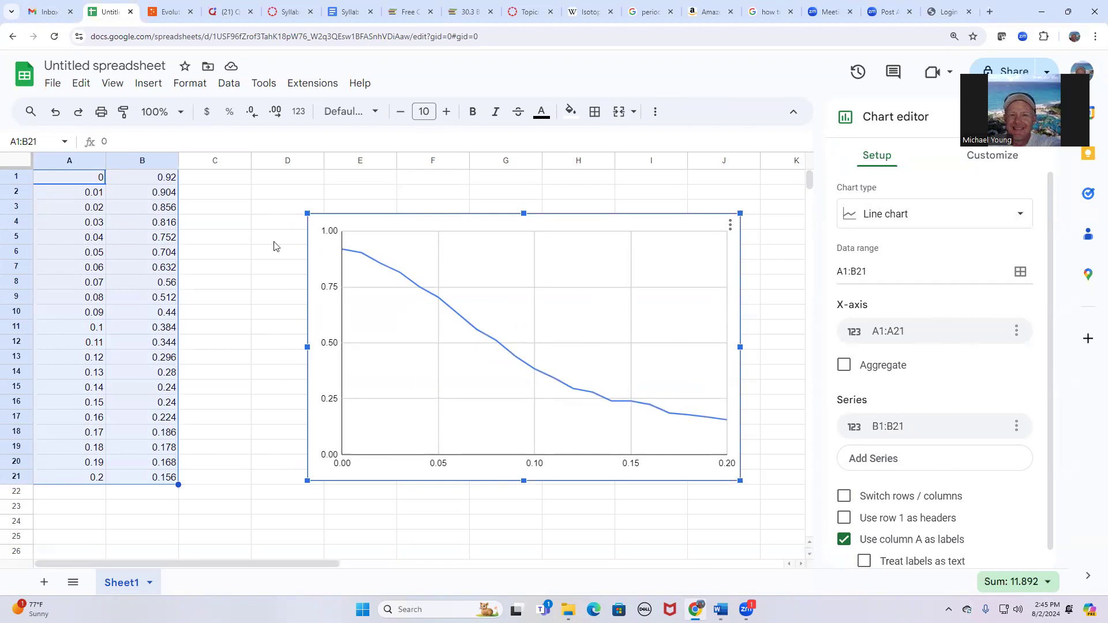
# Consult the equation in Word's Document2 and begin a formula in cell C1 with its numerator, =(.1*.1^2)/
pyautogui.click(228, 181)
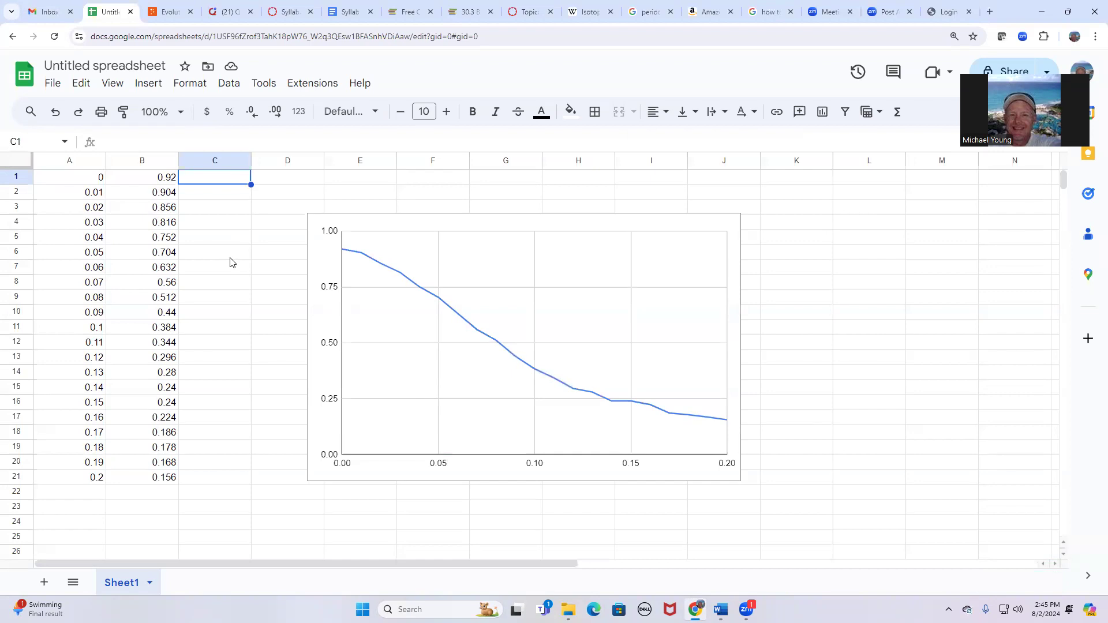
pyautogui.moveTo(720, 610)
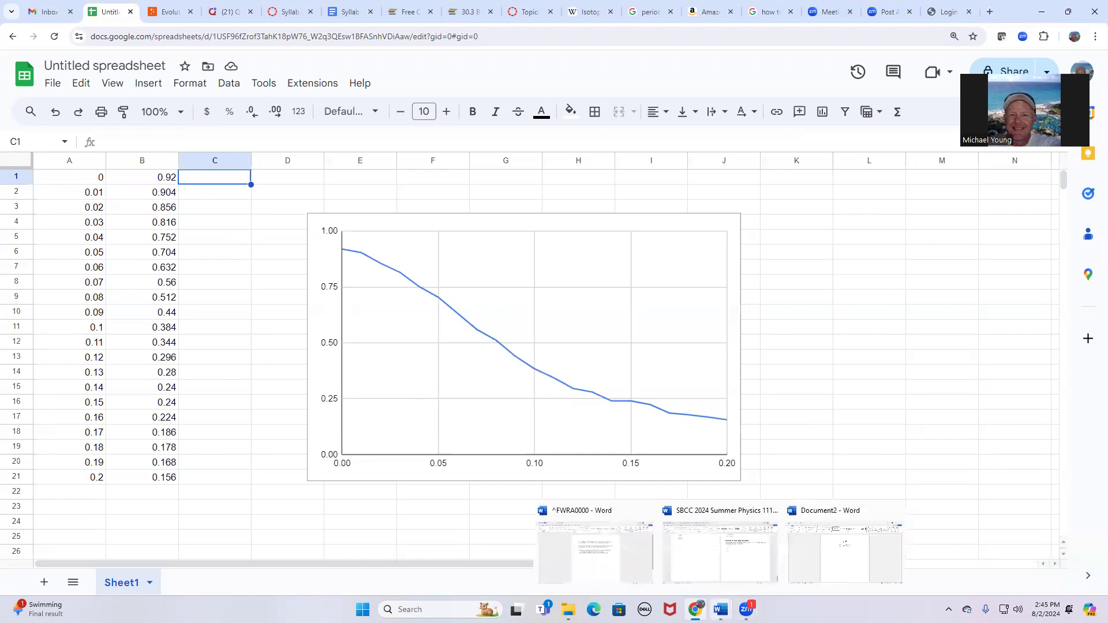
pyautogui.click(851, 561)
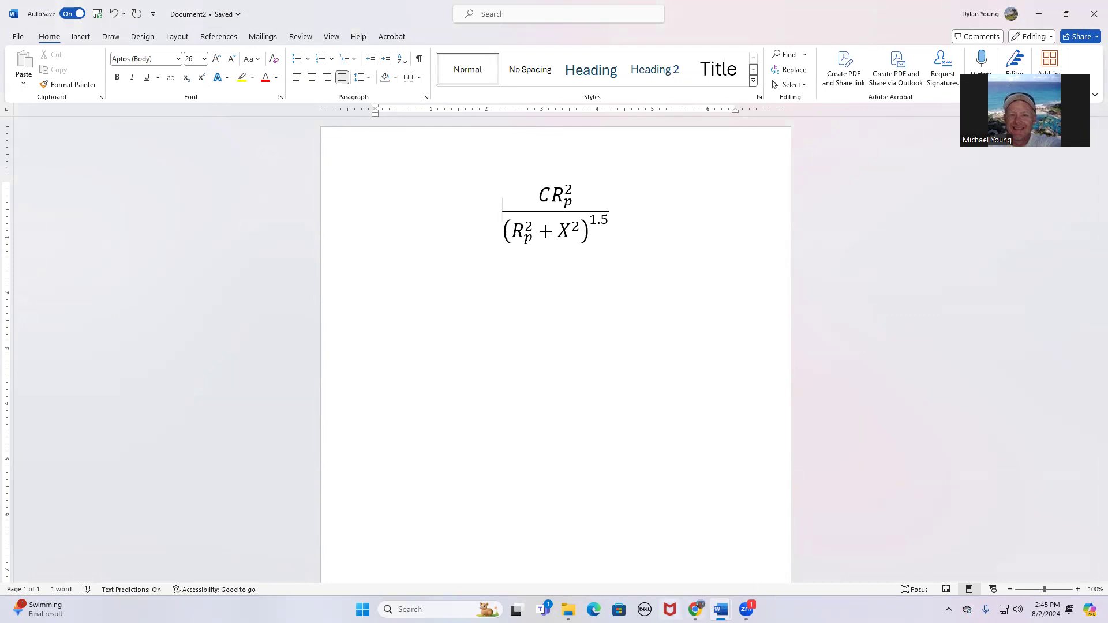
pyautogui.click(695, 609)
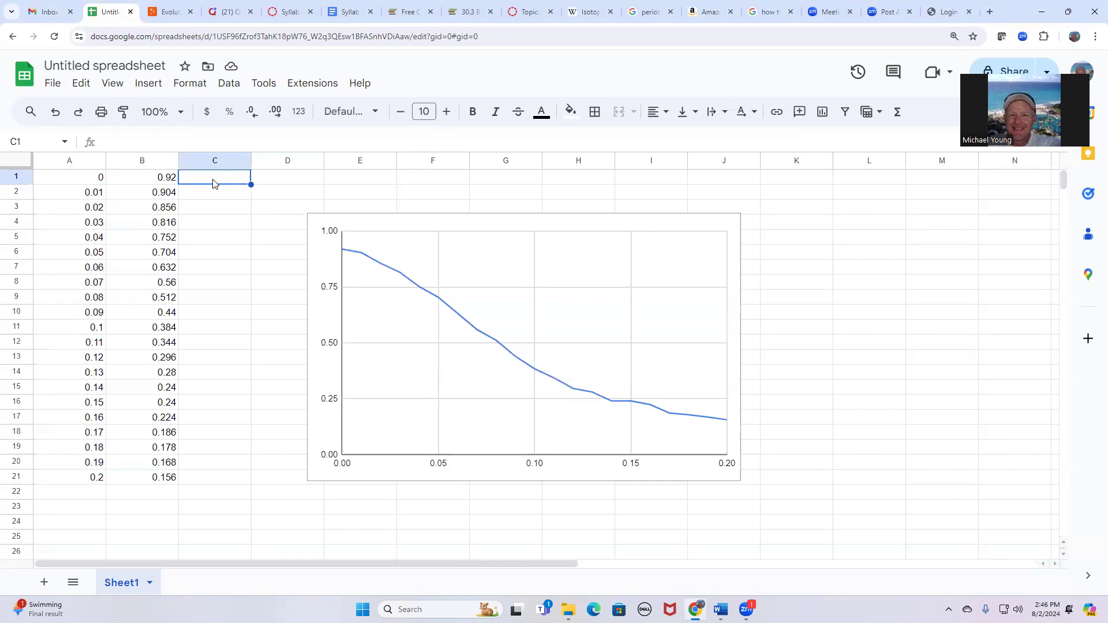
pyautogui.write('=')
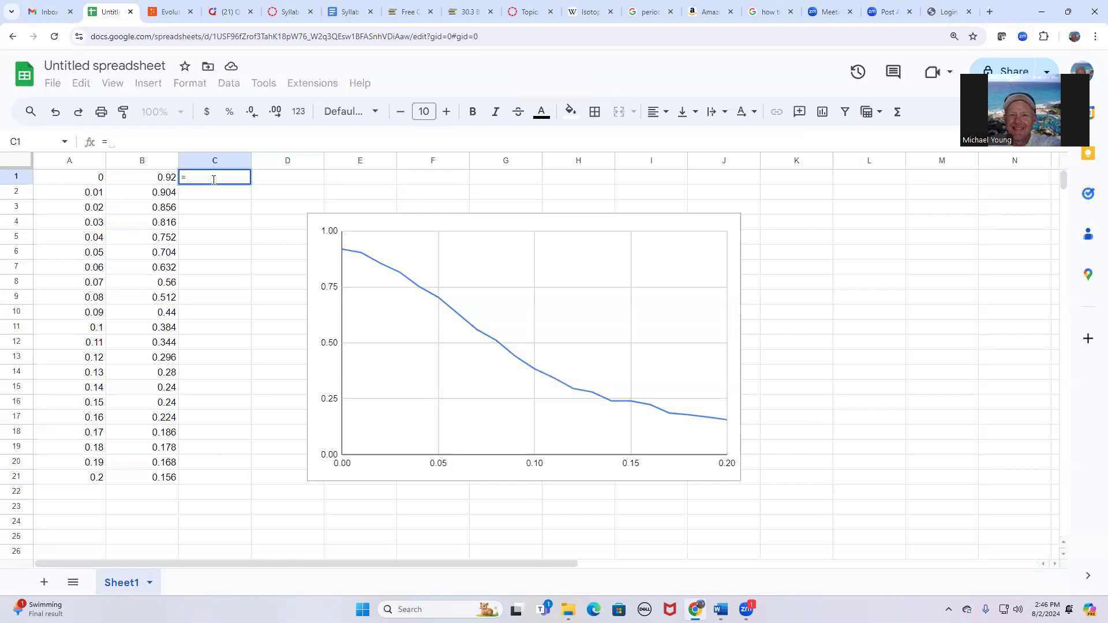
pyautogui.write('(')
pyautogui.write('.1')
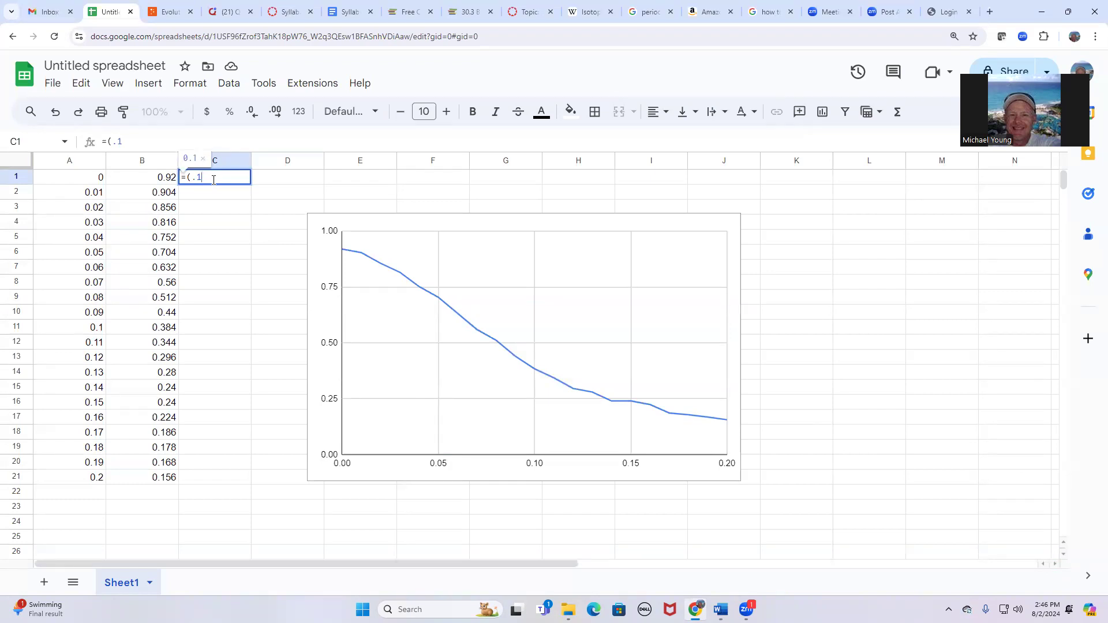
pyautogui.write('*')
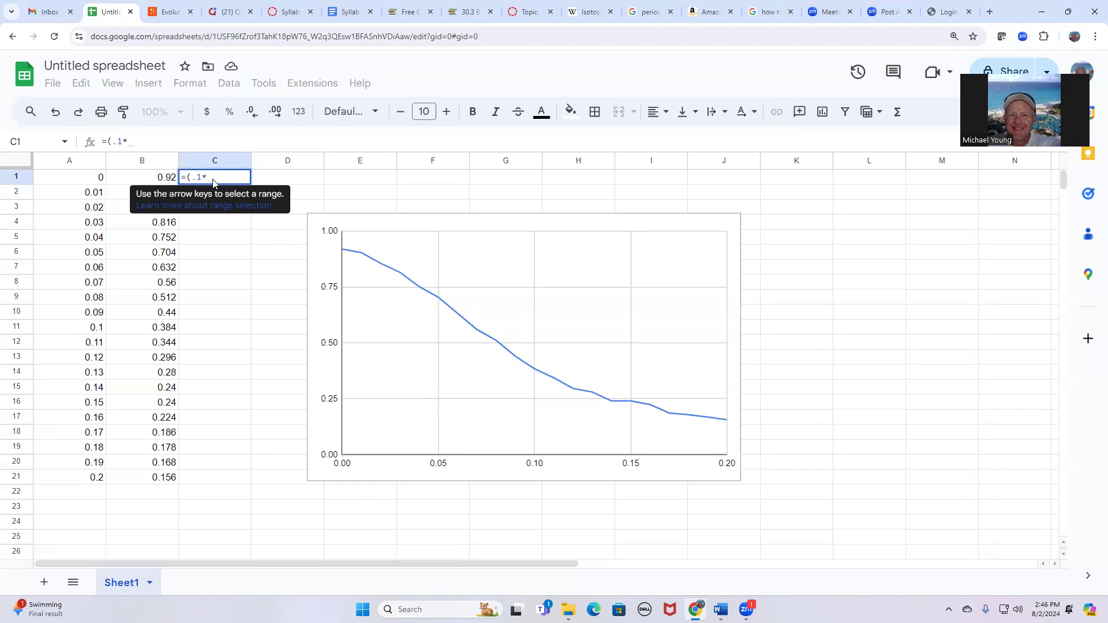
pyautogui.write('.')
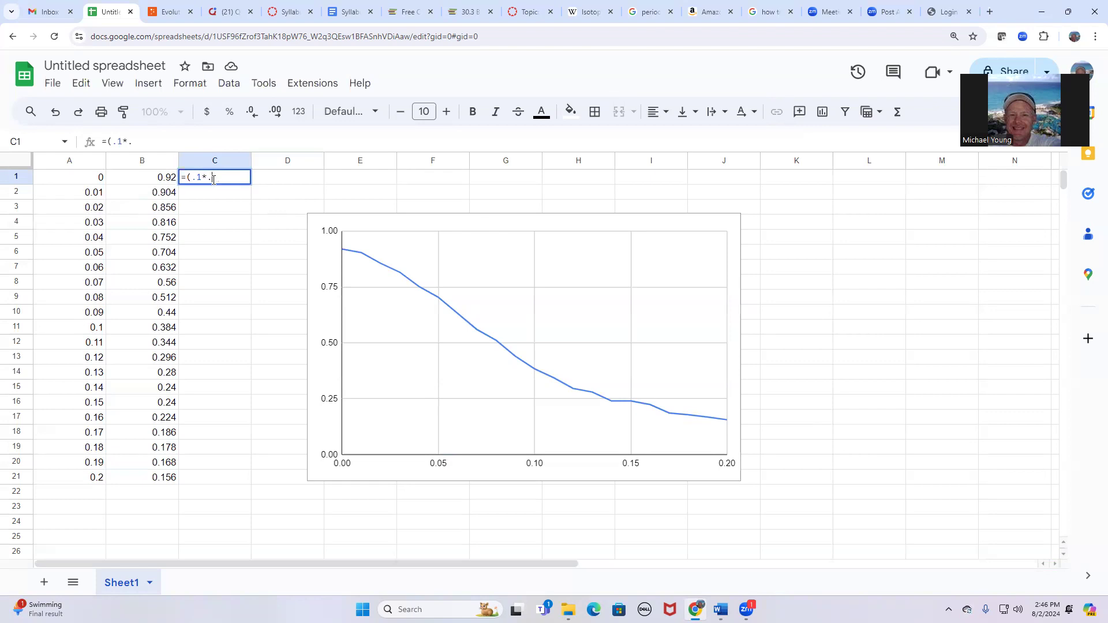
pyautogui.write('1')
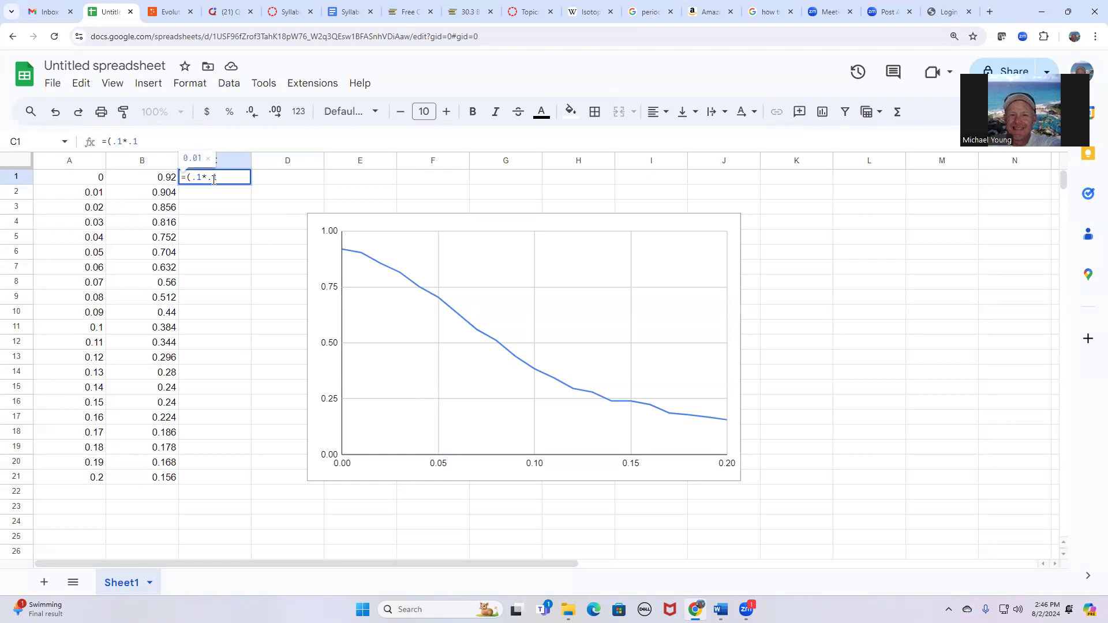
pyautogui.write('^')
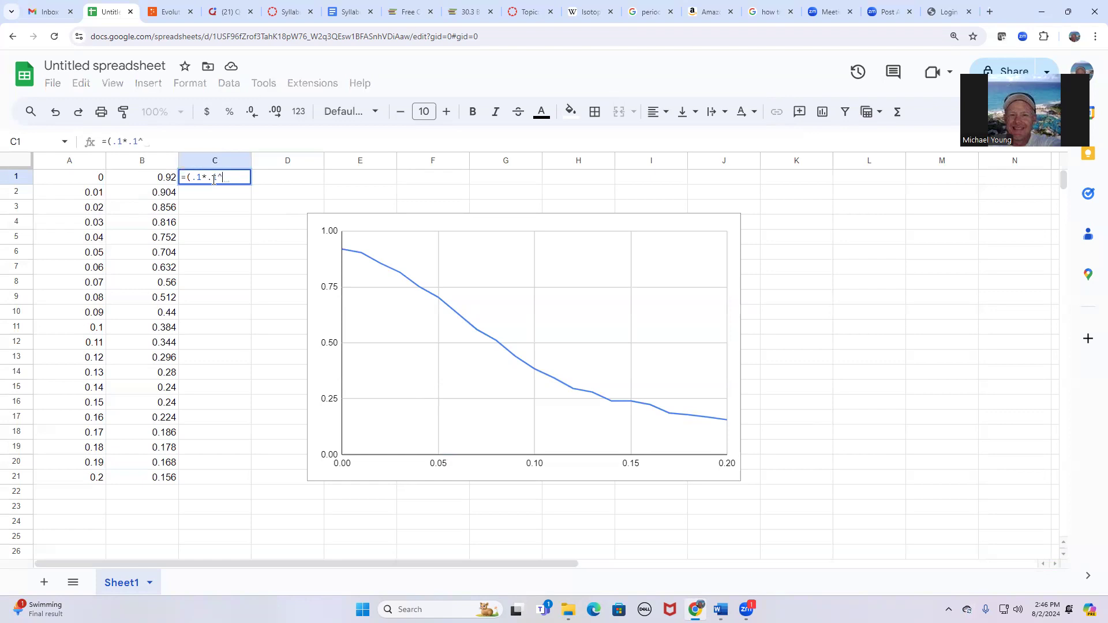
pyautogui.write('2')
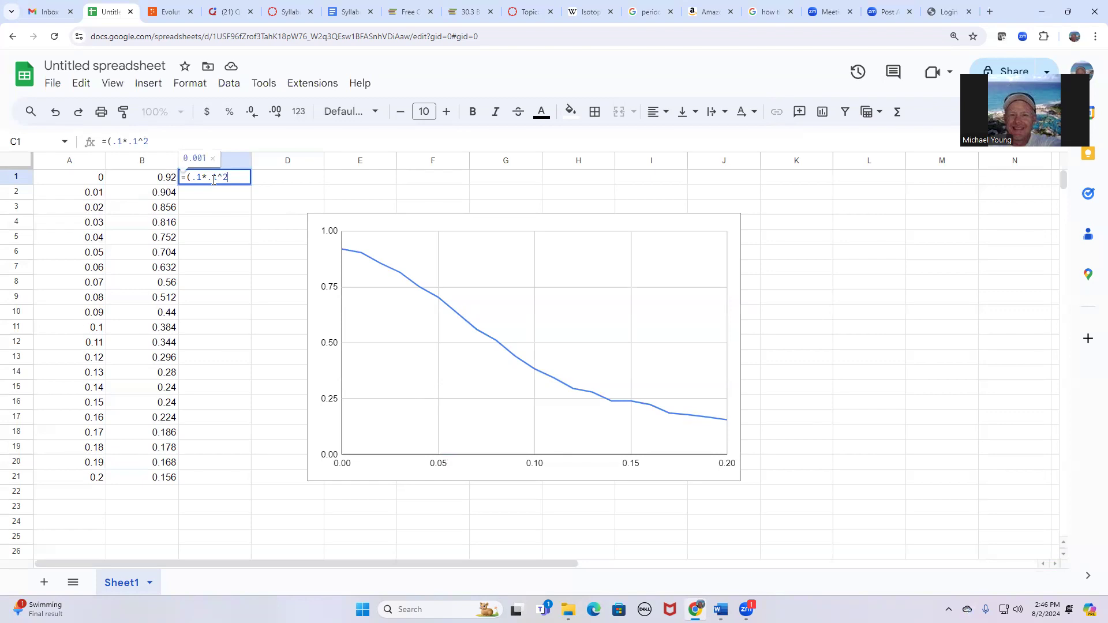
pyautogui.write(')/')
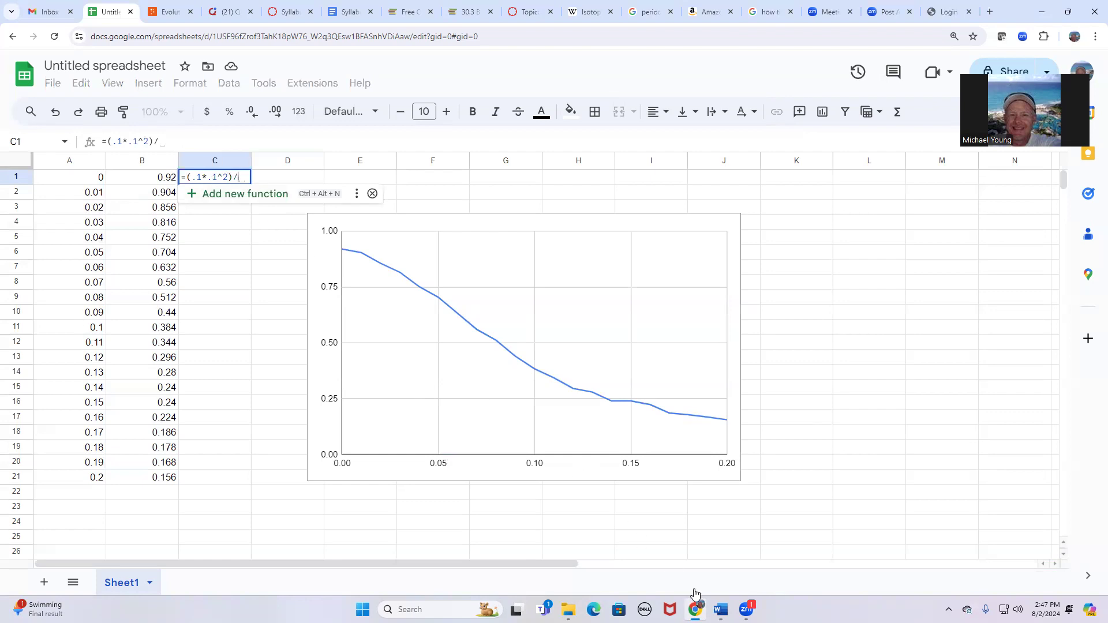
# Recheck the equation in Word's Document2 and complete the C1 formula with the denominator: =(.1*.1^2)/(.1^2+A1^2)^1.5
pyautogui.moveTo(721, 610)
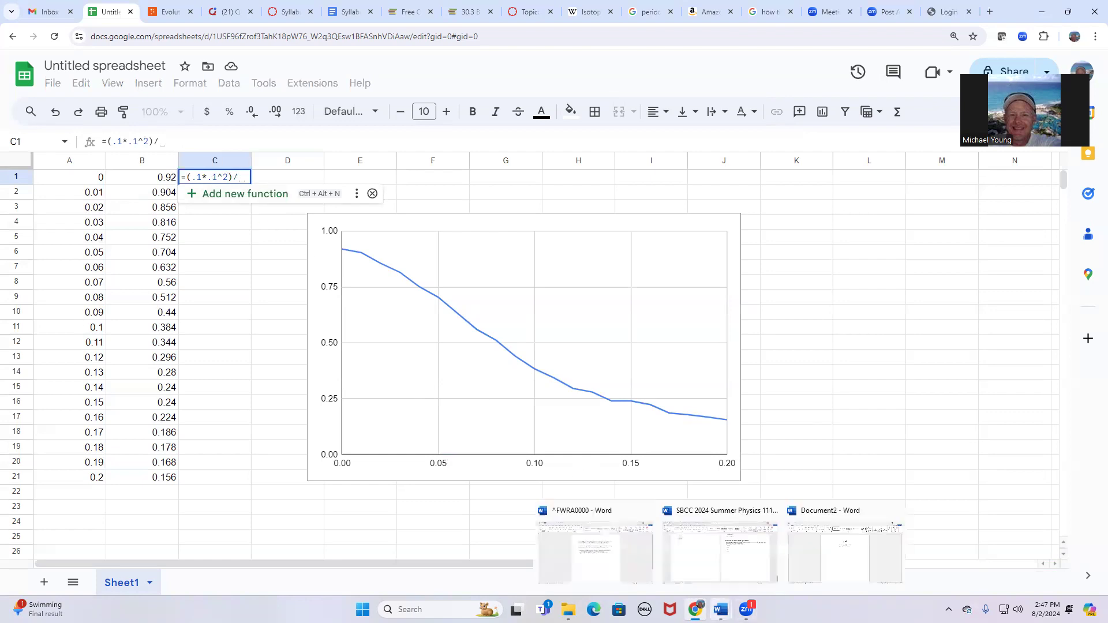
pyautogui.click(857, 558)
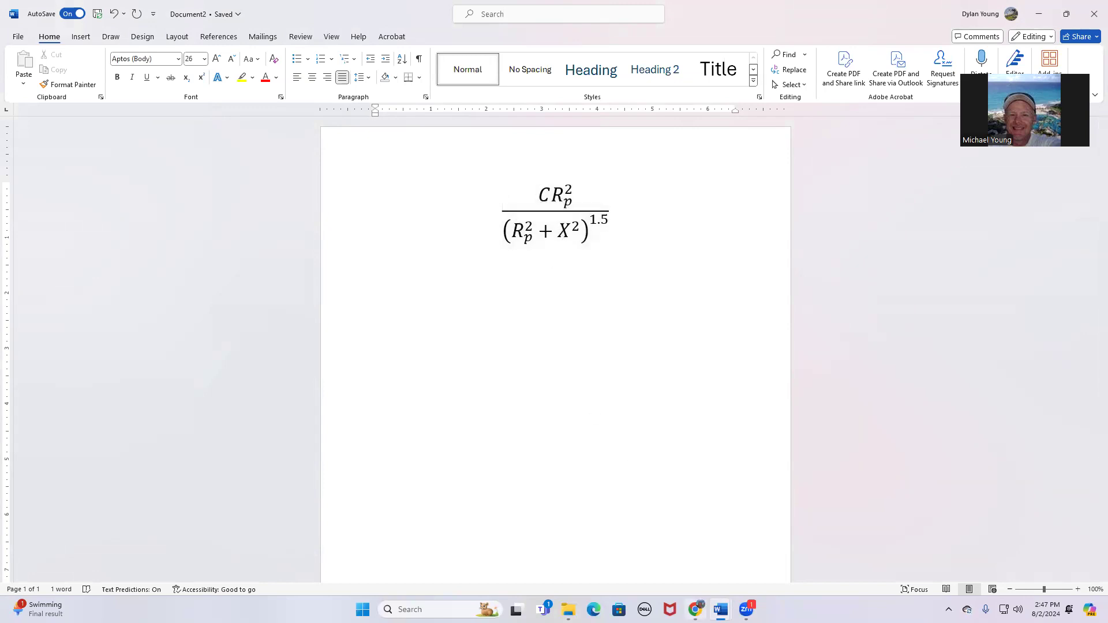
pyautogui.click(696, 609)
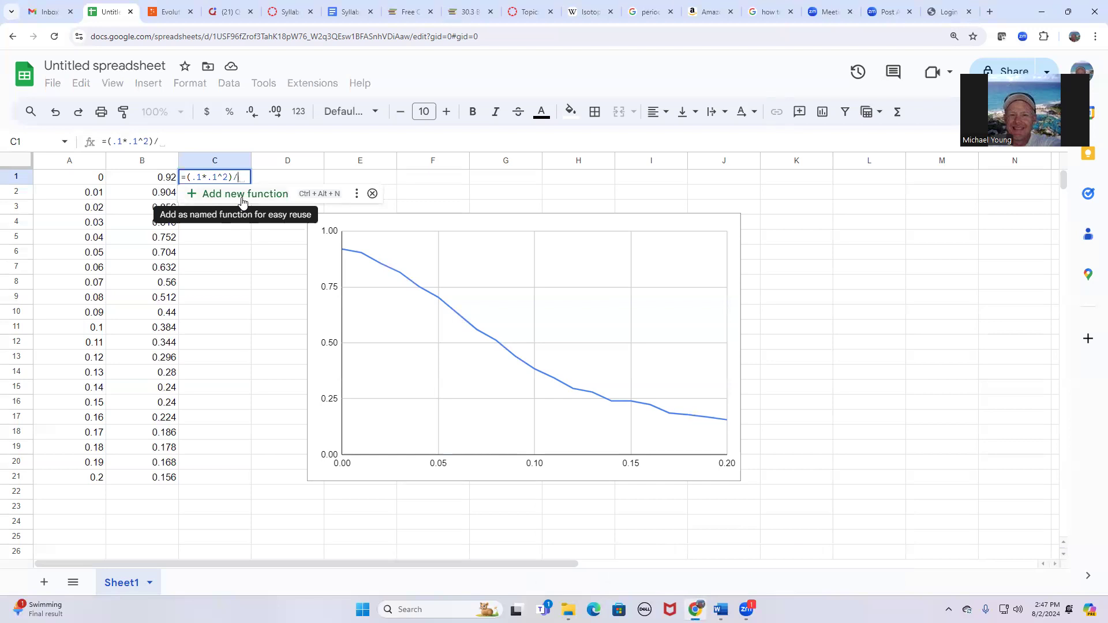
pyautogui.write('(')
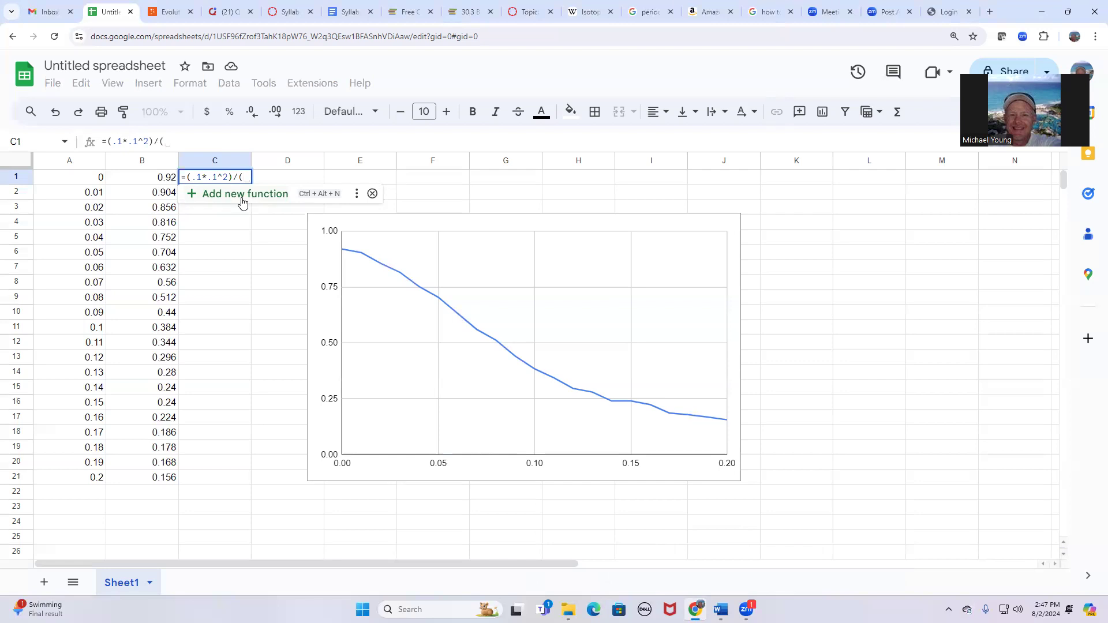
pyautogui.write('.1')
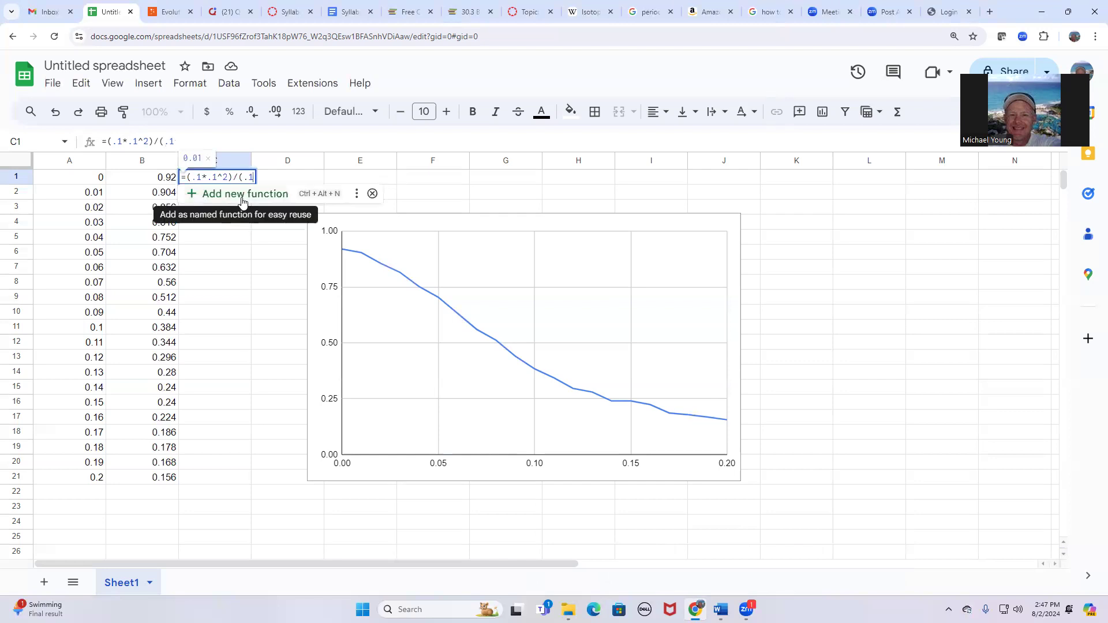
pyautogui.write('^2')
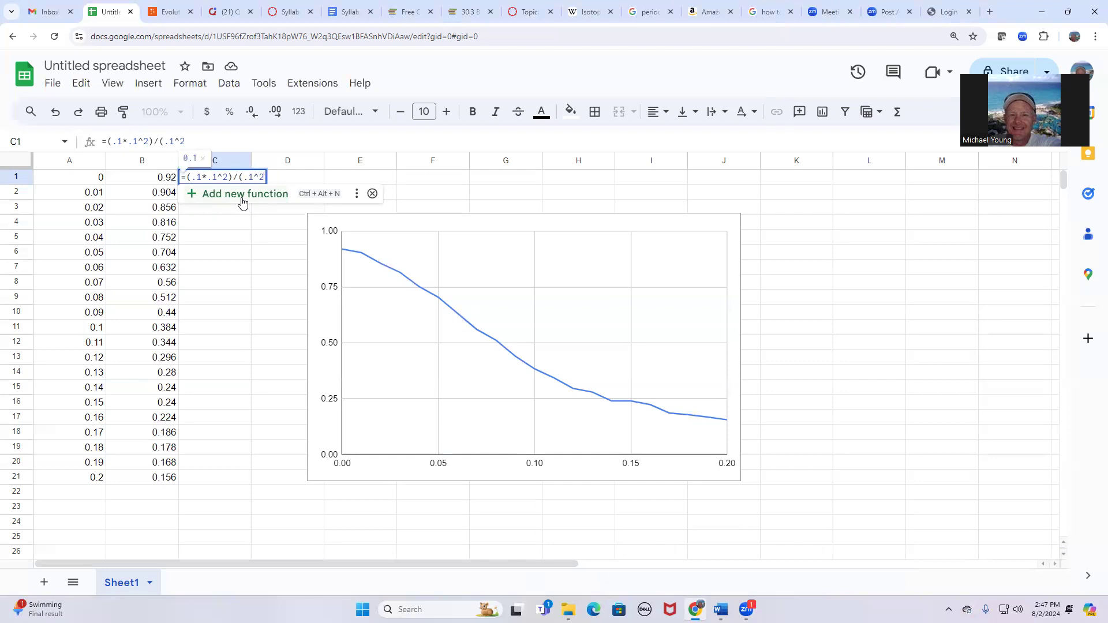
pyautogui.write('+')
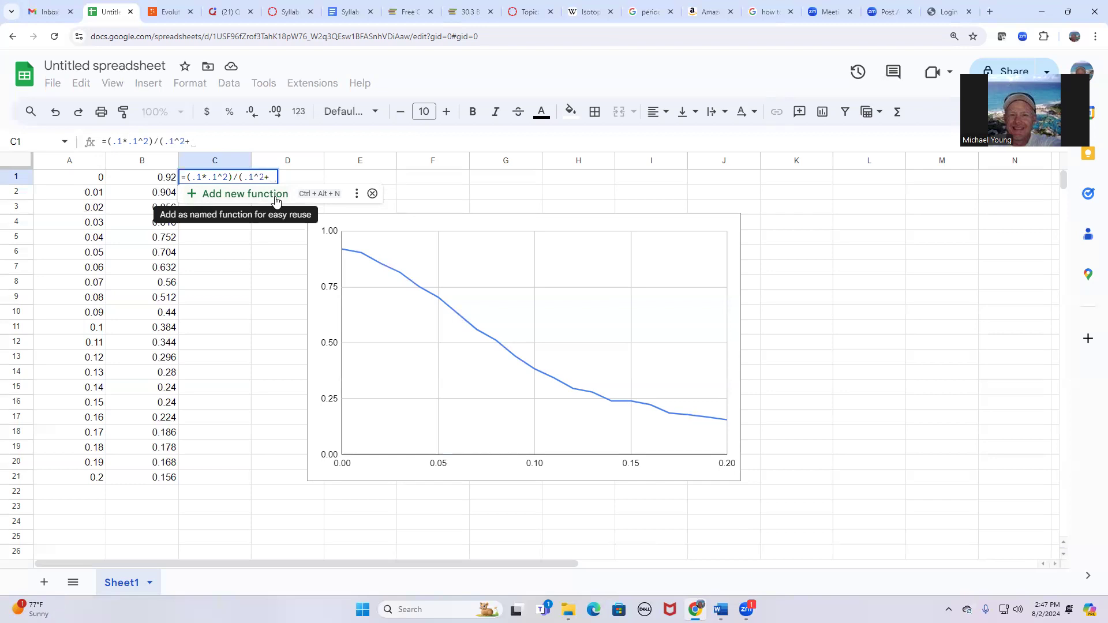
pyautogui.write('A!')
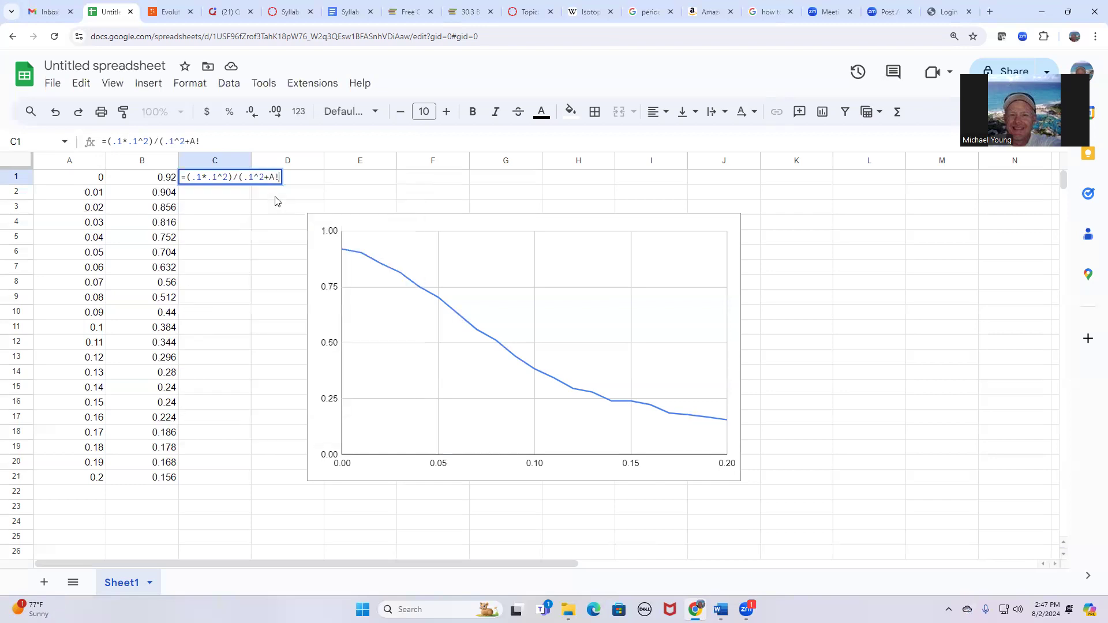
pyautogui.press('BackSpace')
pyautogui.write('1')
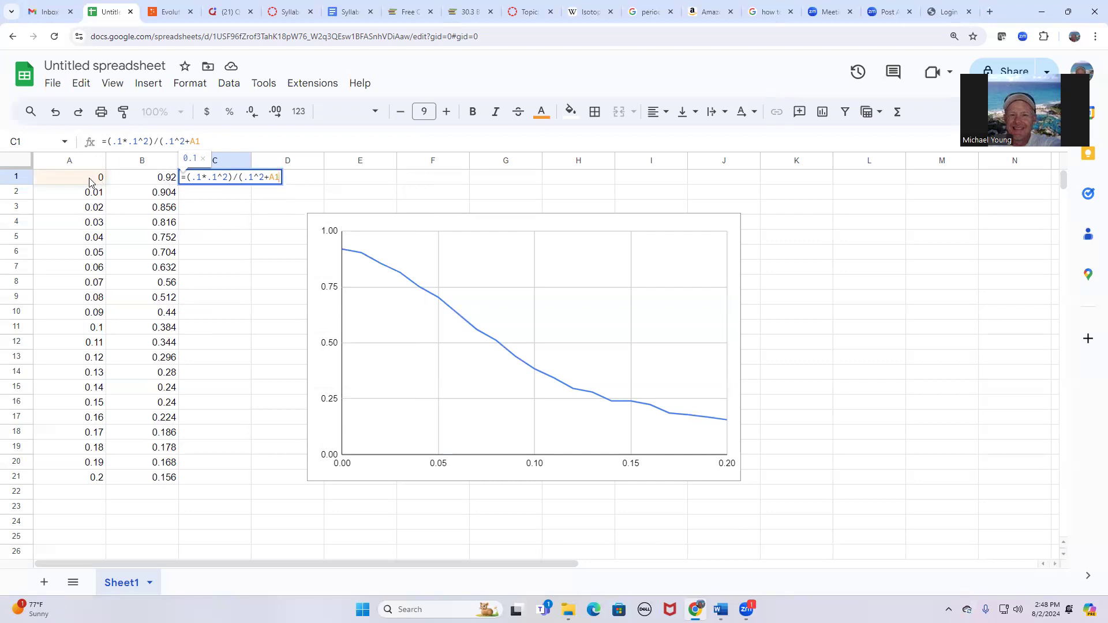
pyautogui.write('^2')
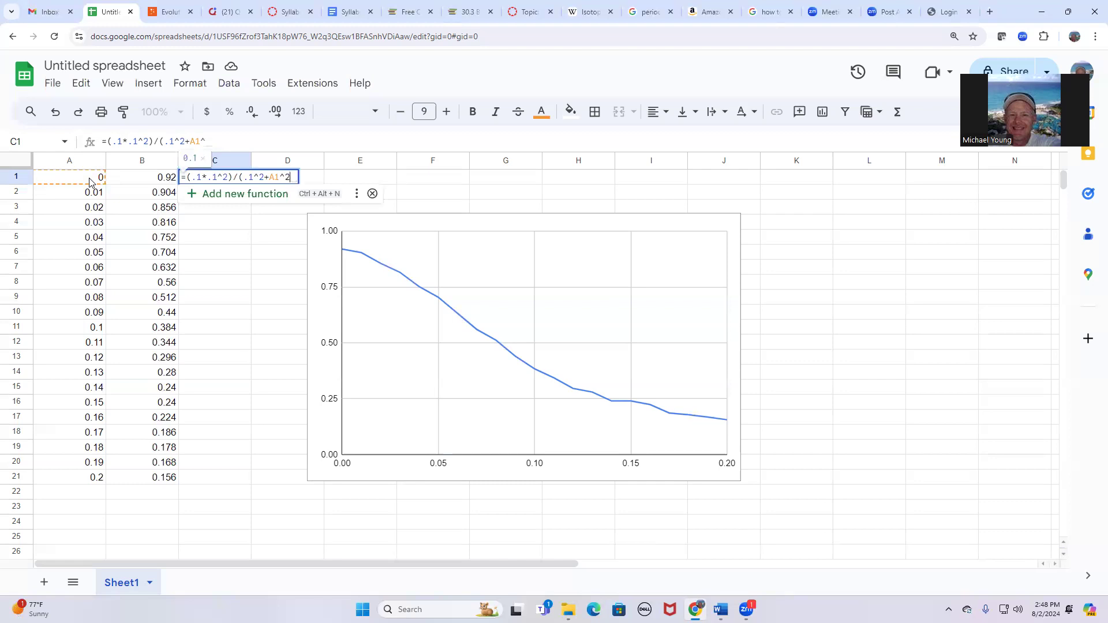
pyautogui.write(')^')
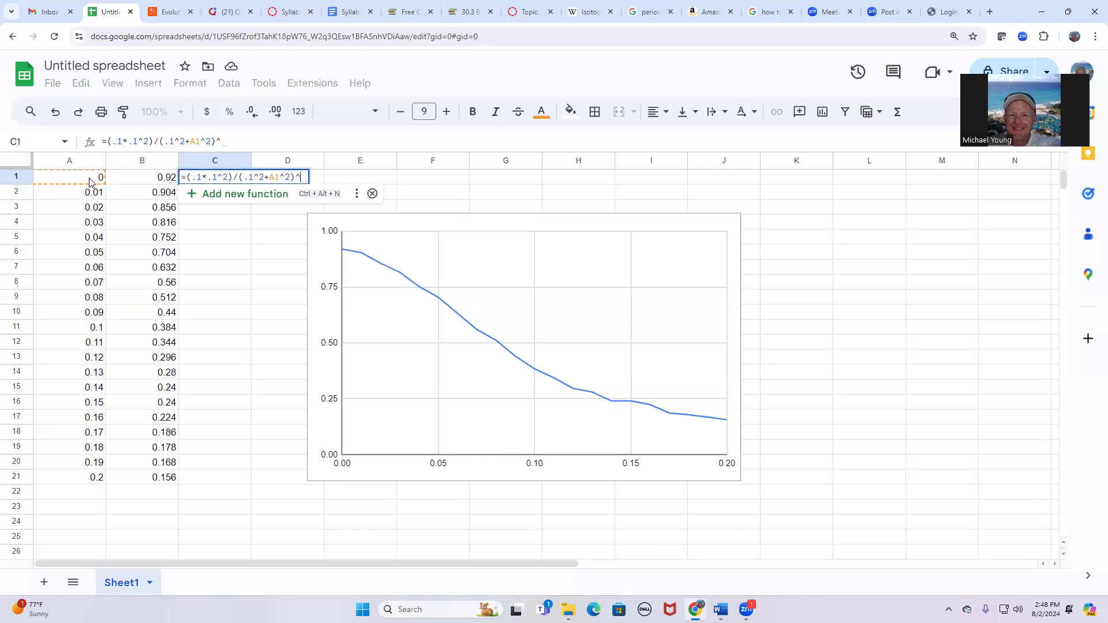
pyautogui.write('1.5')
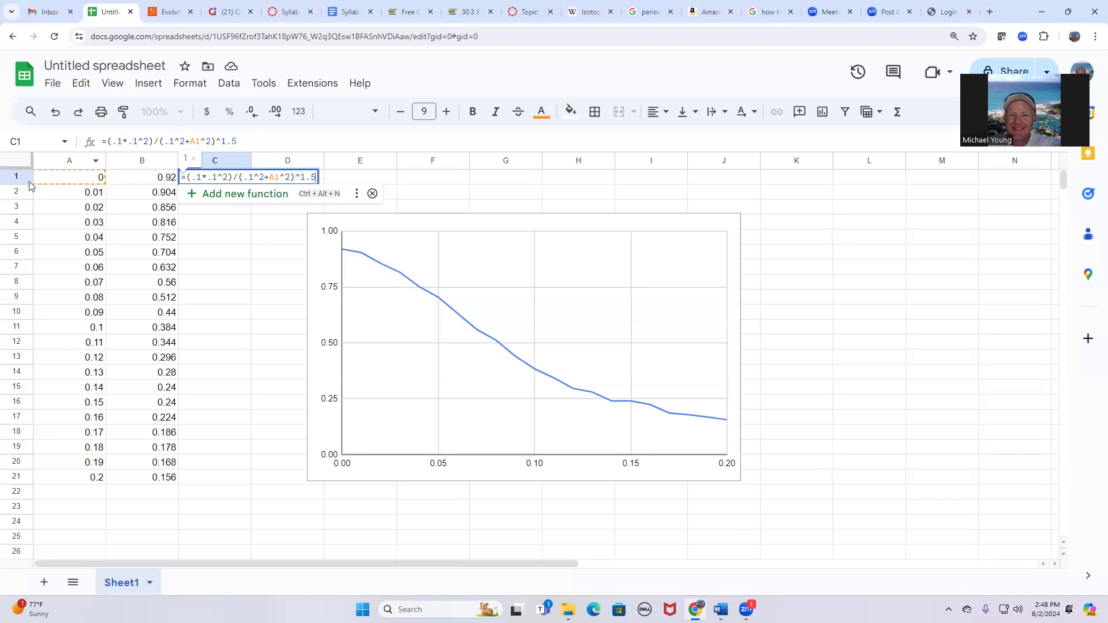
pyautogui.press('Return')
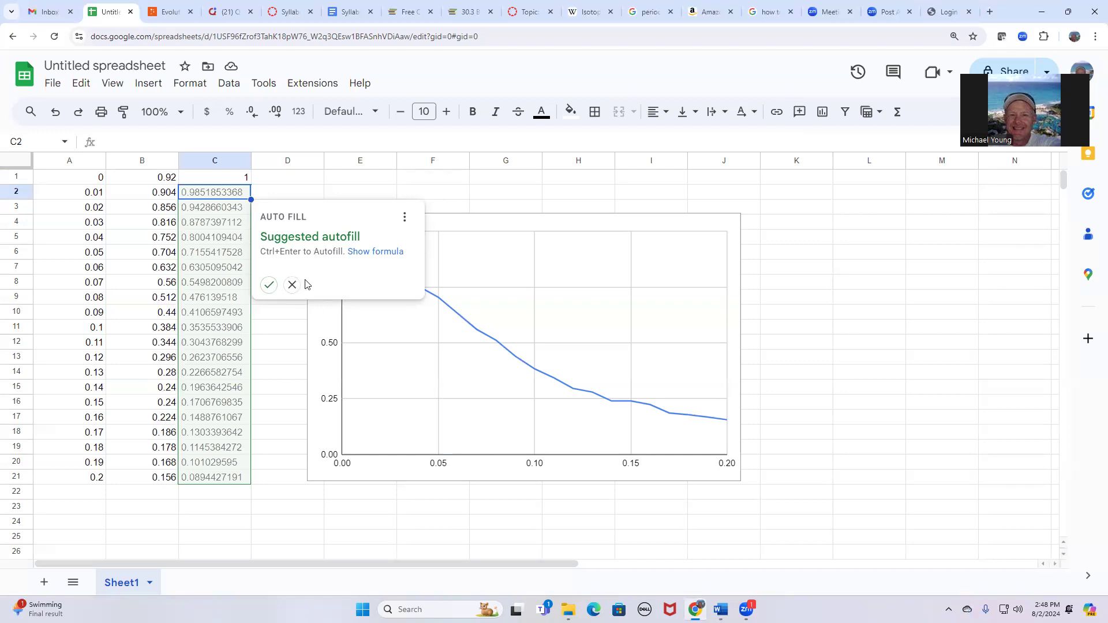
# Fill the C1 formula down through C21 by accepting the suggested autofill
pyautogui.click(268, 286)
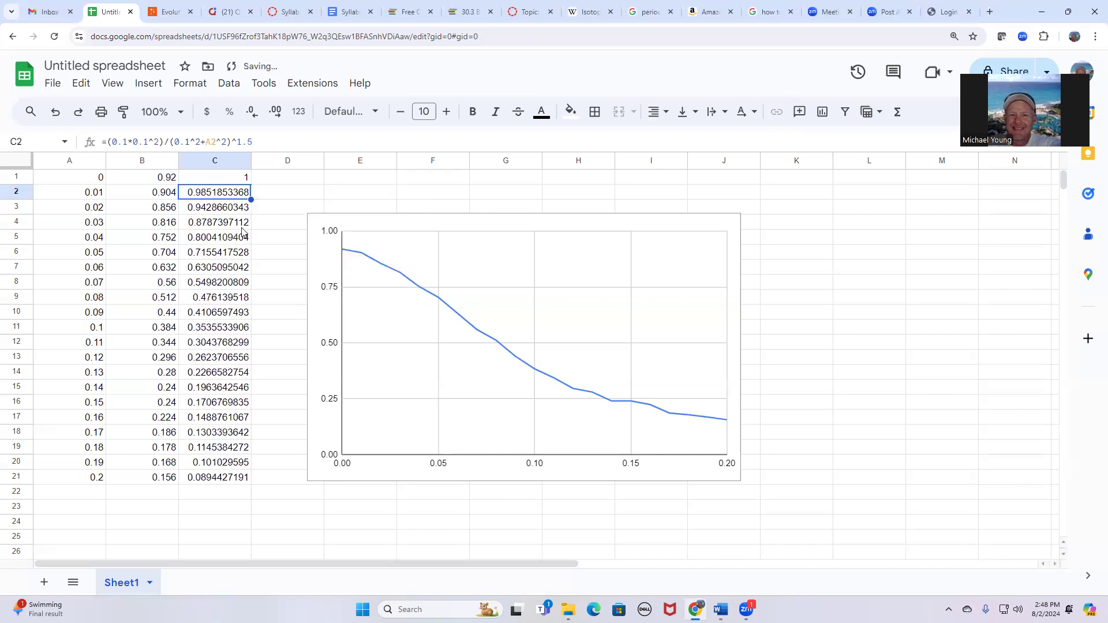
# Examine the formulas in column C from C1 to C14, checking which column A cell each one references
pyautogui.click(228, 180)
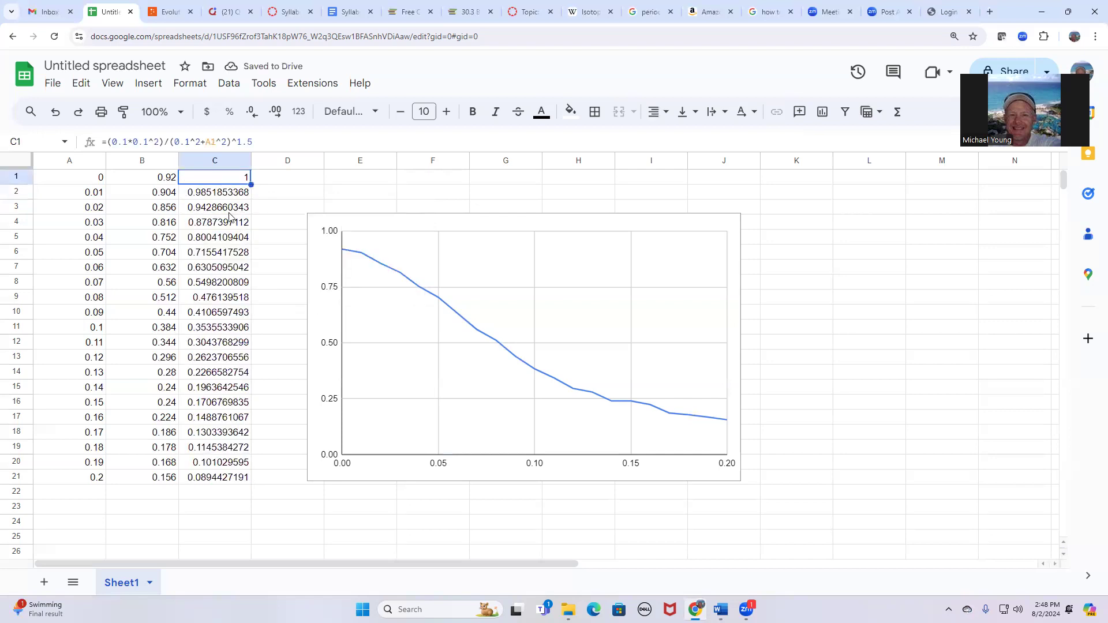
pyautogui.press('Down')
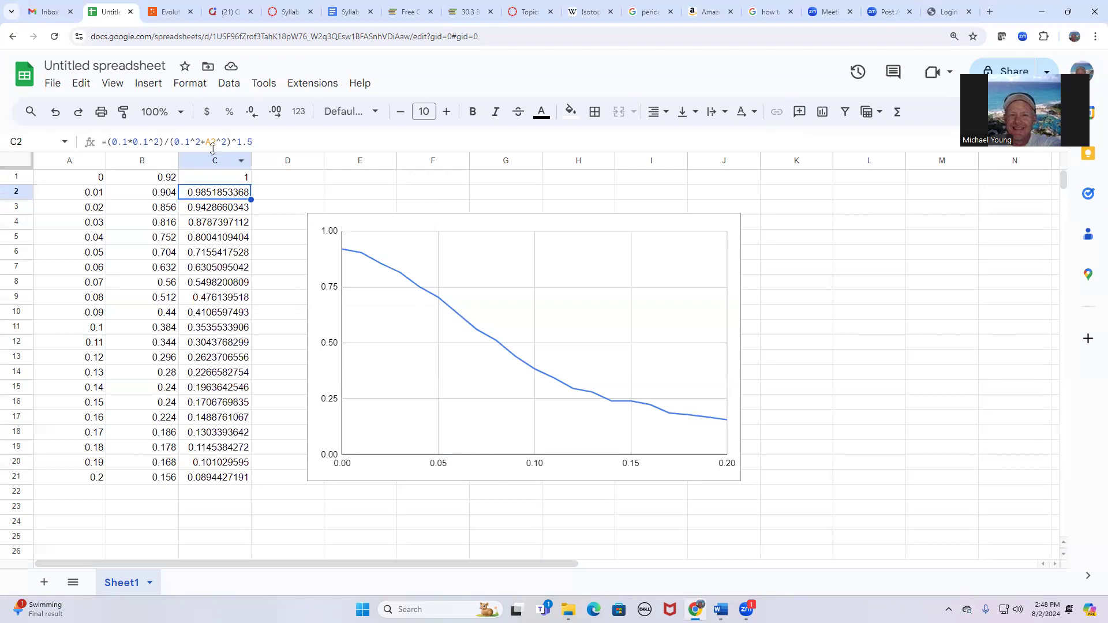
pyautogui.press('Down')
pyautogui.press('Down')
pyautogui.press('Down')
pyautogui.press('Down')
pyautogui.press('Down')
pyautogui.press('Down')
pyautogui.press('Down')
pyautogui.press('Down')
pyautogui.press('Down')
pyautogui.press('Down')
pyautogui.press('Down')
pyautogui.press('Down')
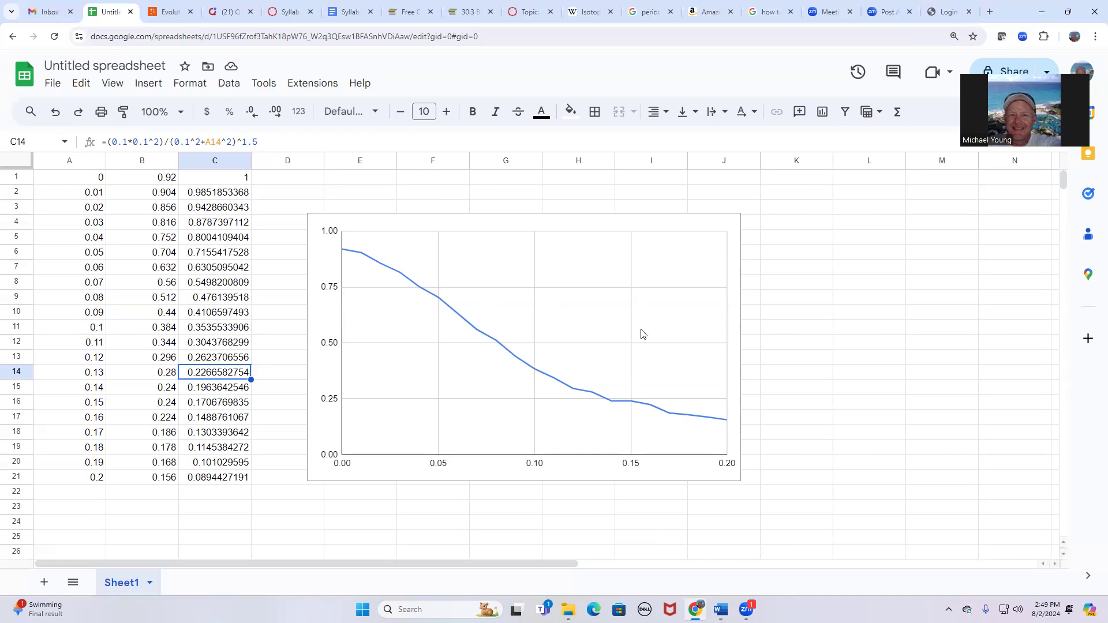
# Add the range C1:C21 as a second series to the line chart
pyautogui.click(667, 338)
pyautogui.rightClick(667, 338)
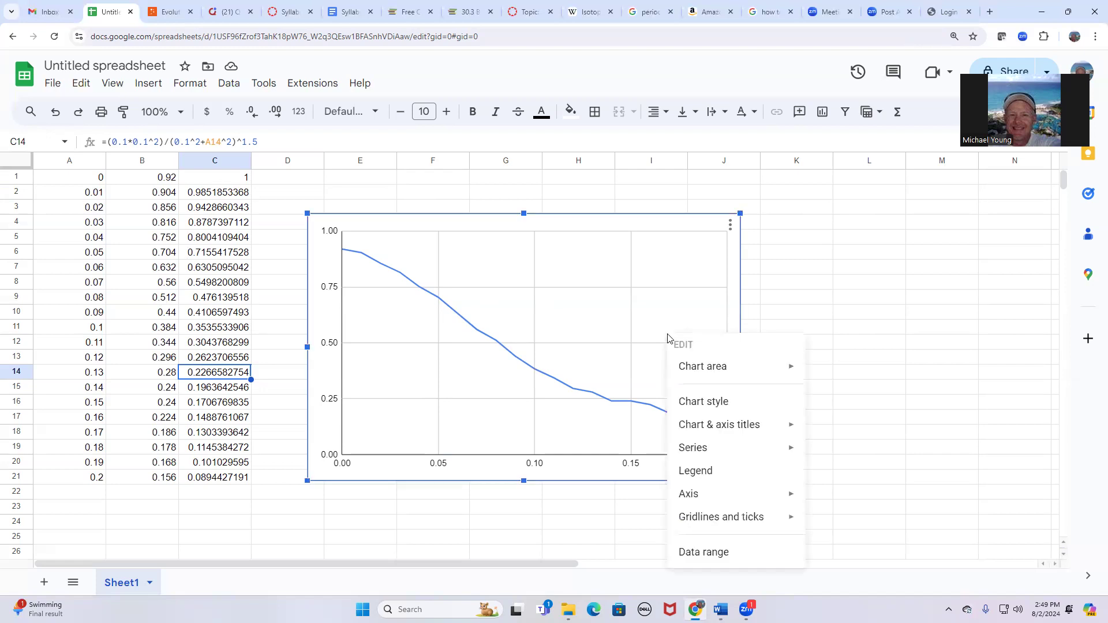
pyautogui.moveTo(692, 369)
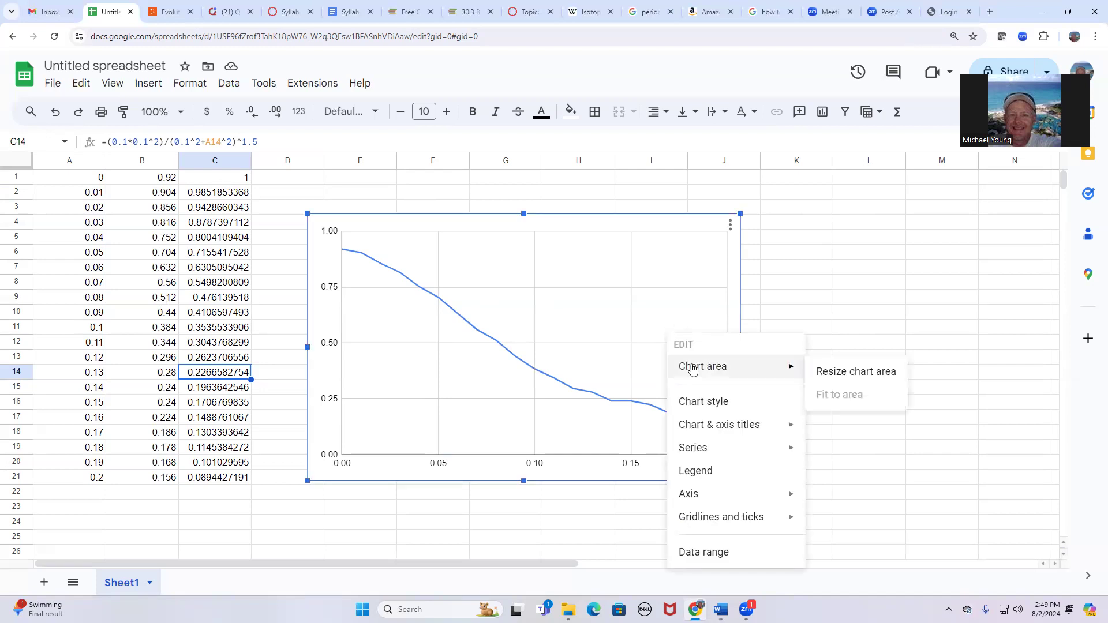
pyautogui.click(705, 554)
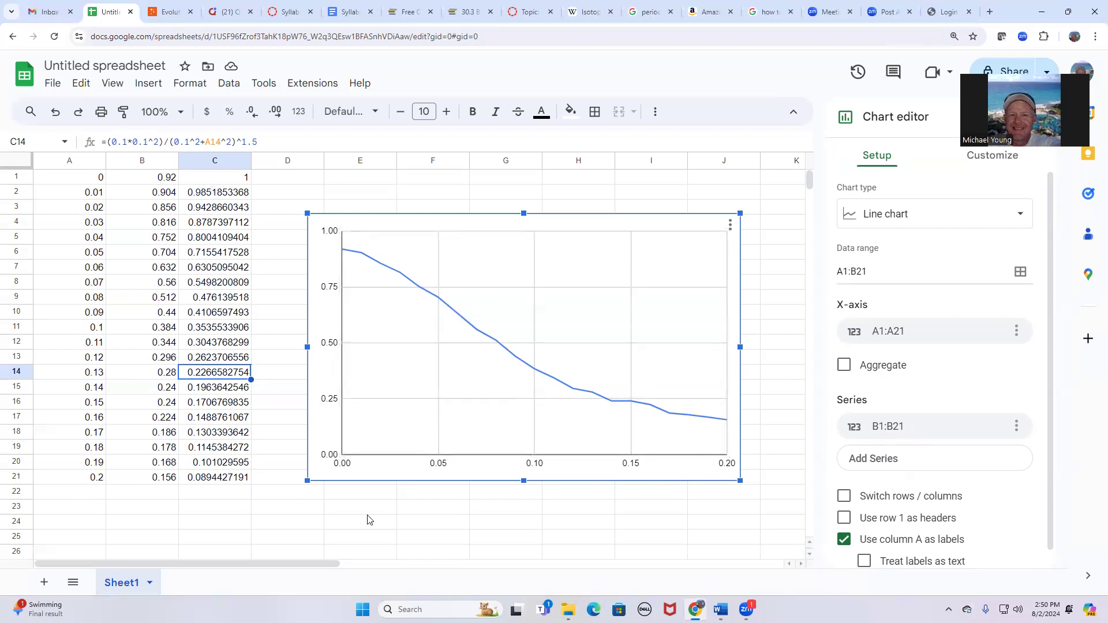
pyautogui.click(879, 464)
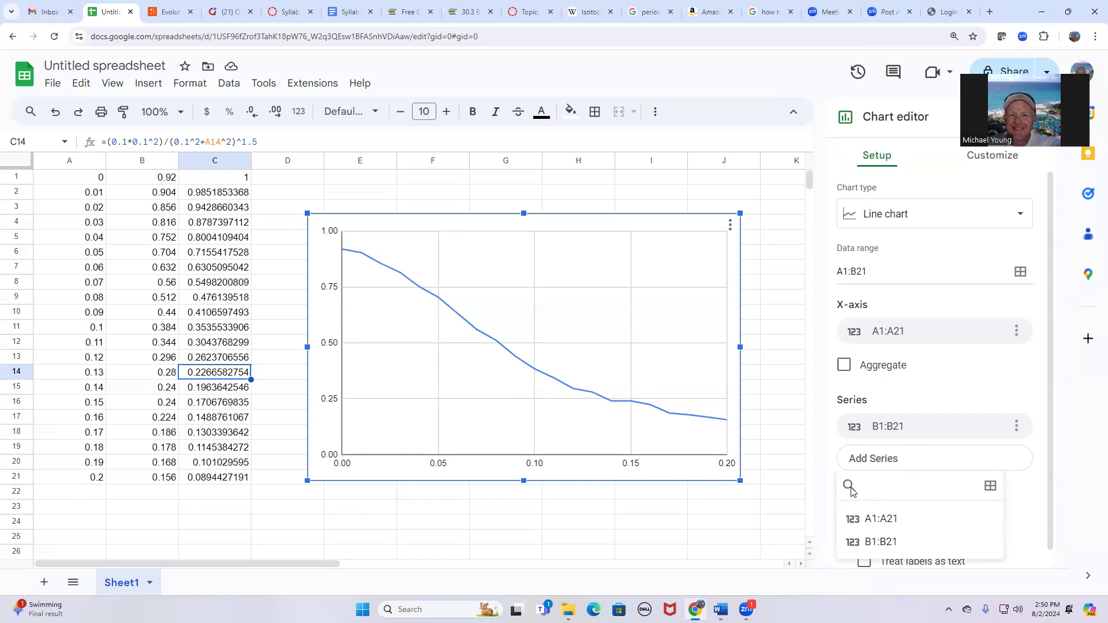
pyautogui.click(991, 488)
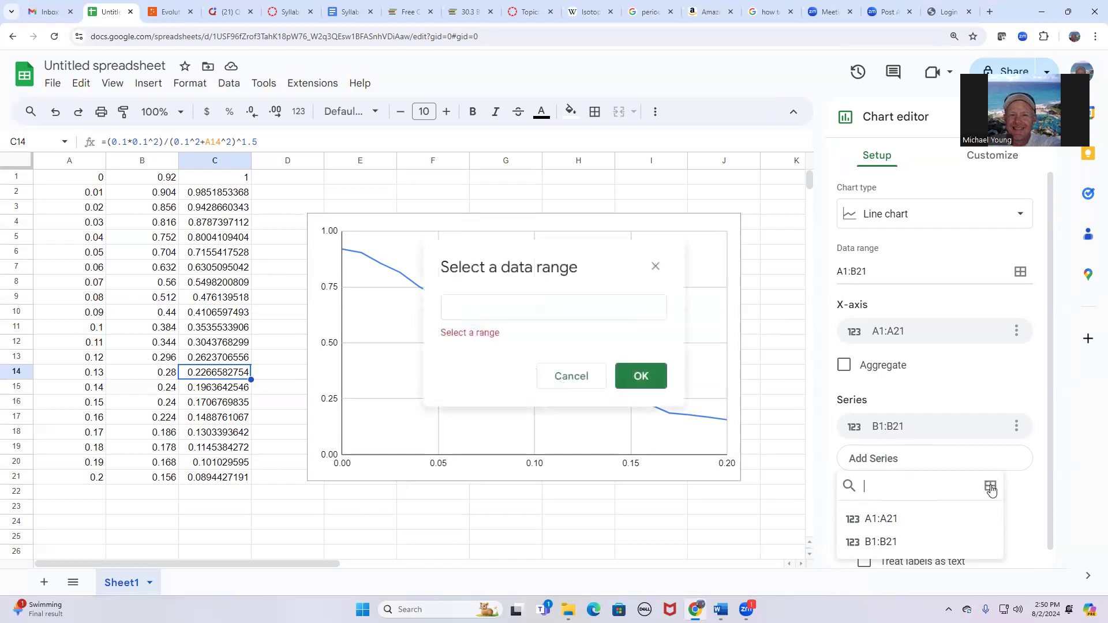
pyautogui.click(501, 308)
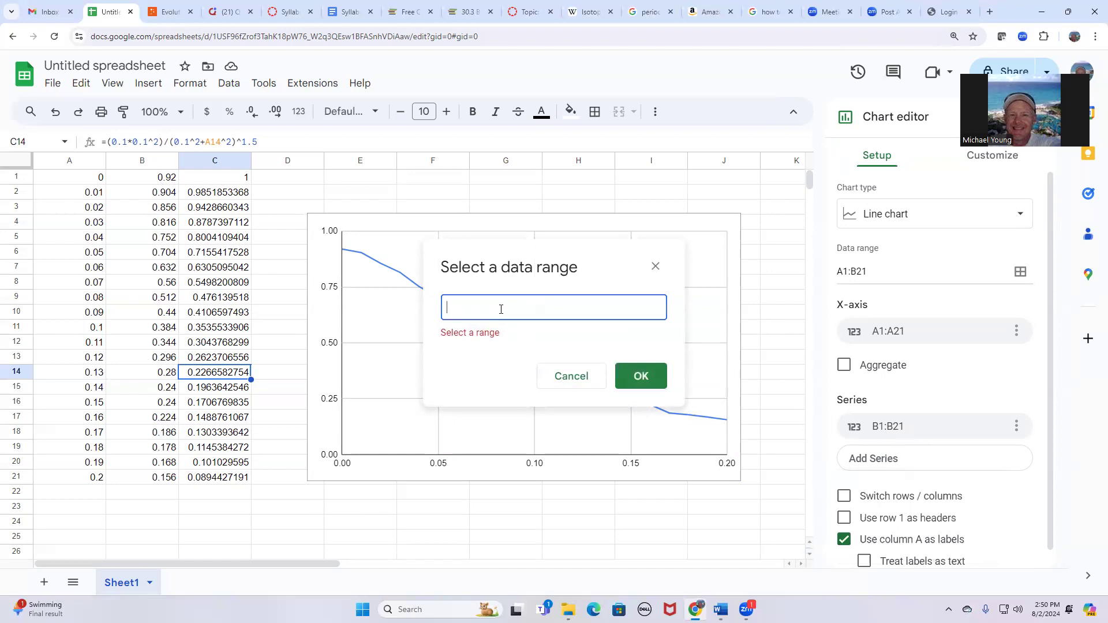
pyautogui.write('C1')
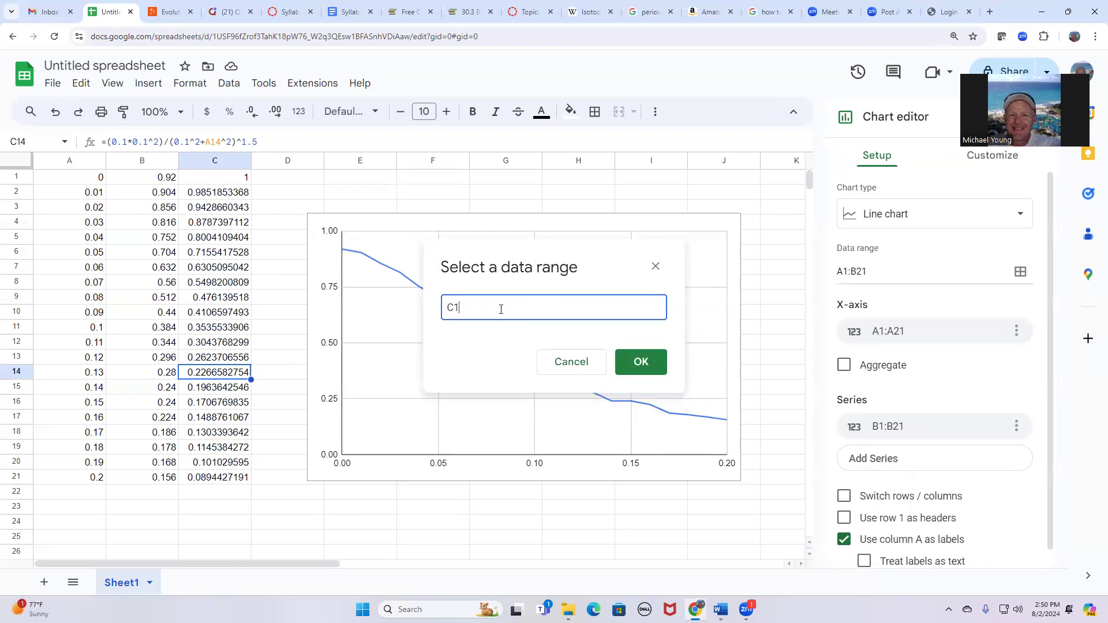
pyautogui.write(':C21')
pyautogui.press('Return')
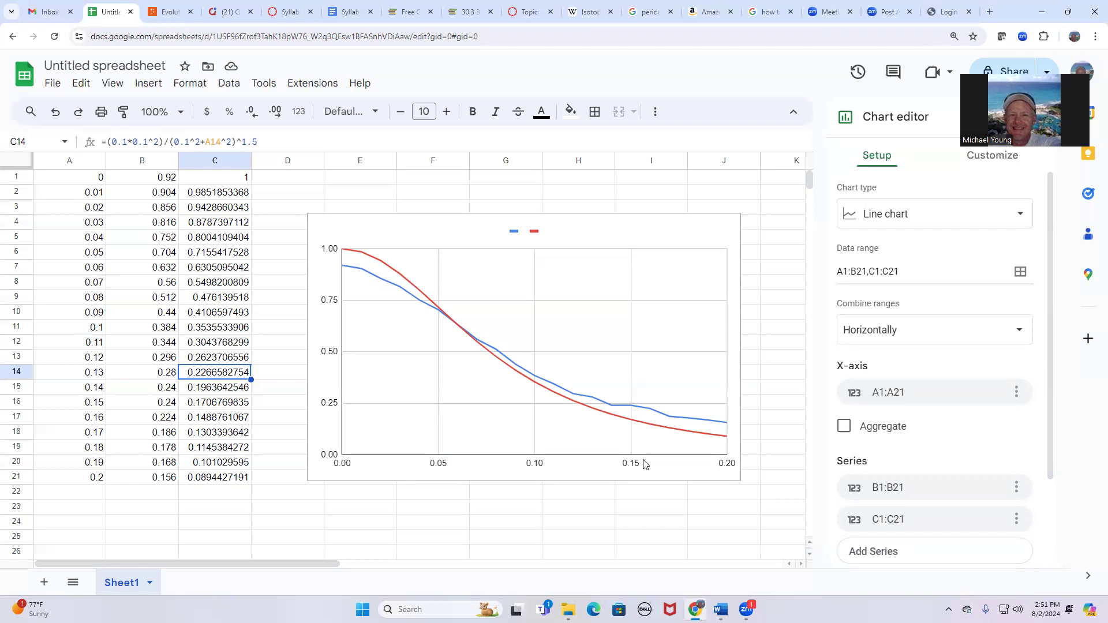
# Consult the equation in Word's Document2 and set the constant C in the numerator of cell C1's formula to 0.092
pyautogui.click(224, 179)
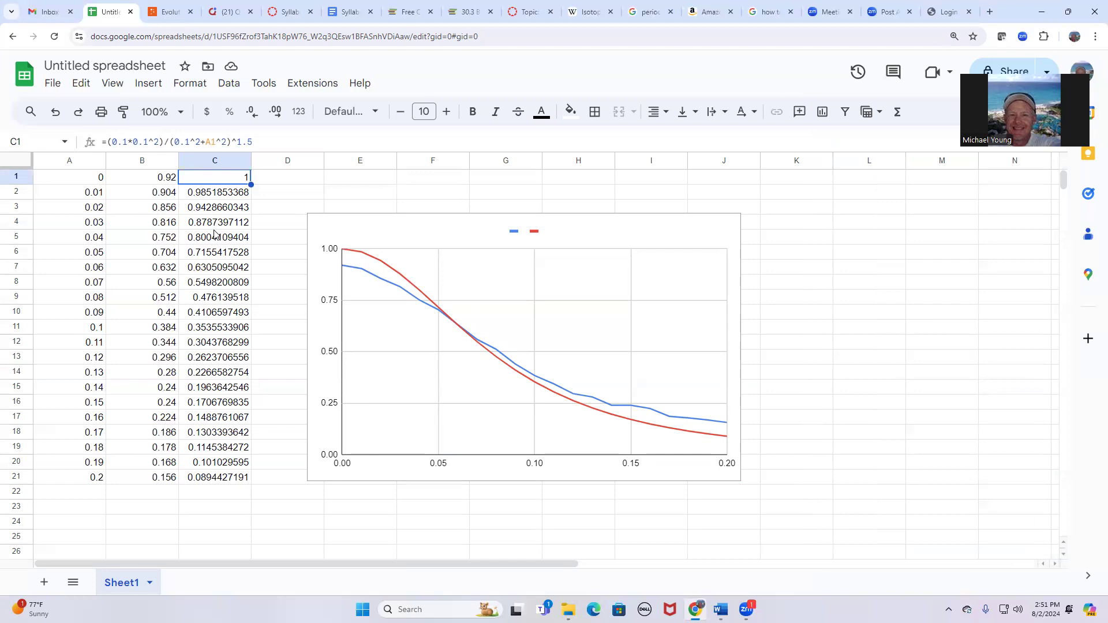
pyautogui.moveTo(720, 609)
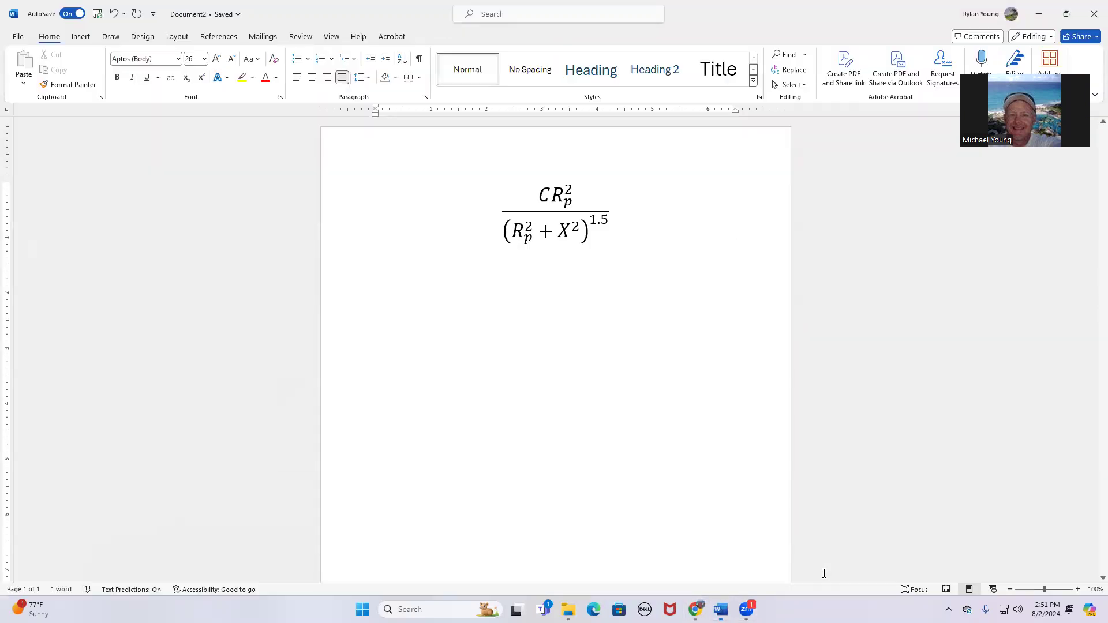
pyautogui.click(827, 575)
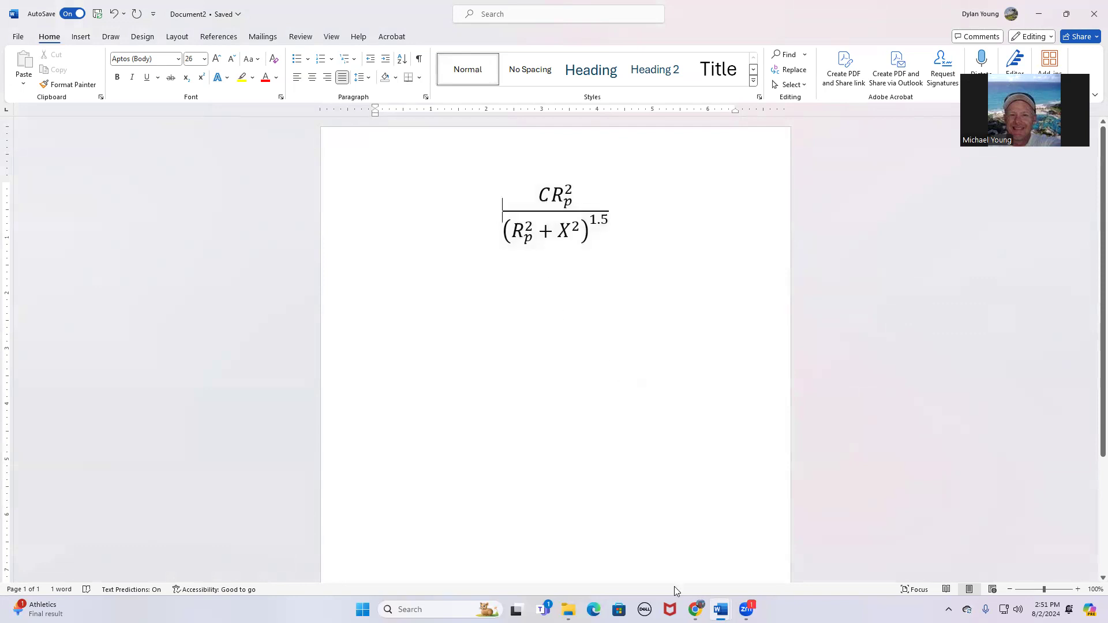
pyautogui.click(696, 609)
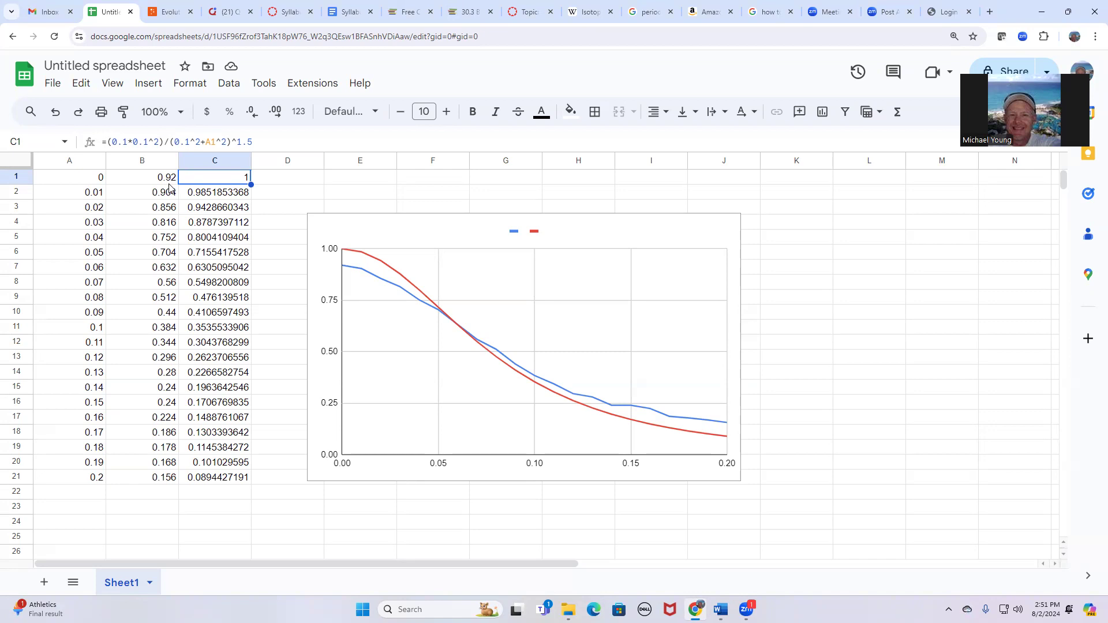
pyautogui.click(127, 144)
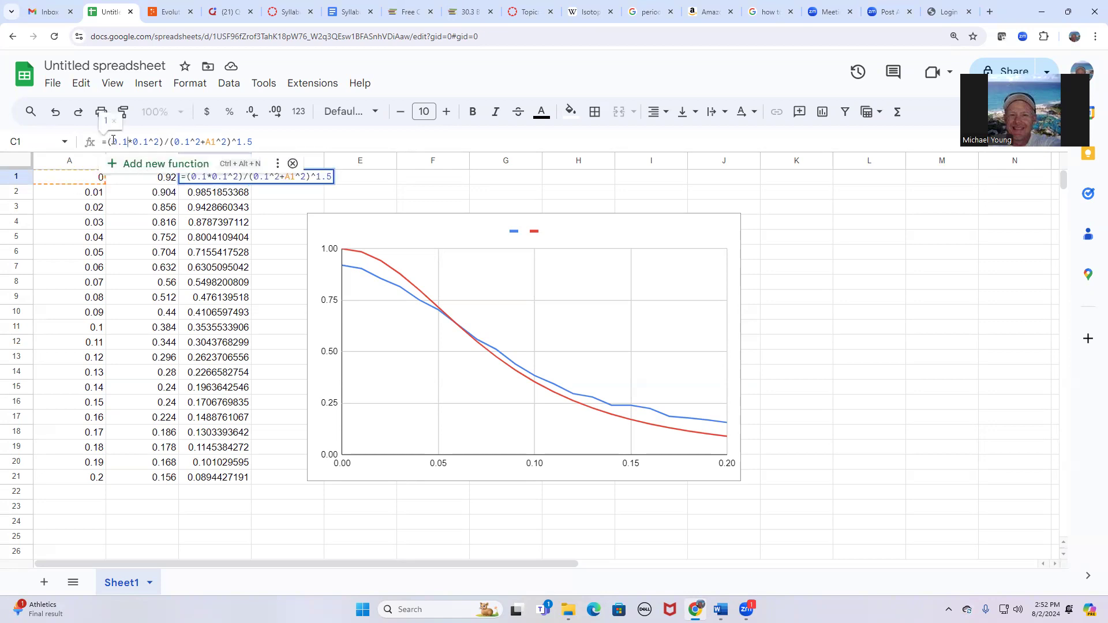
pyautogui.click(230, 238)
pyautogui.click(222, 182)
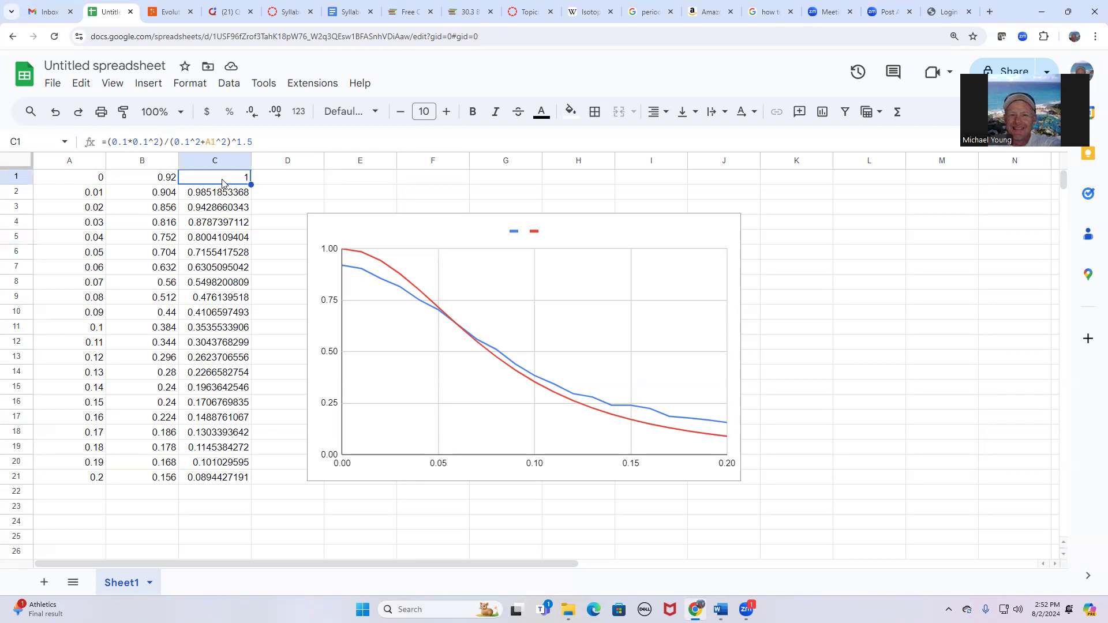
pyautogui.click(131, 145)
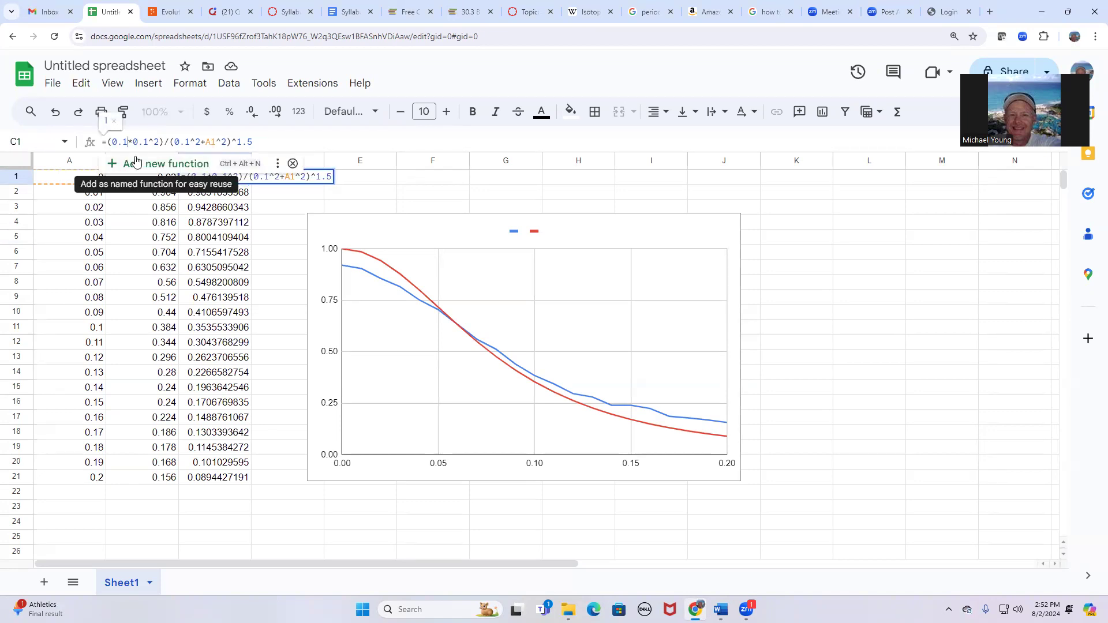
pyautogui.press('BackSpace')
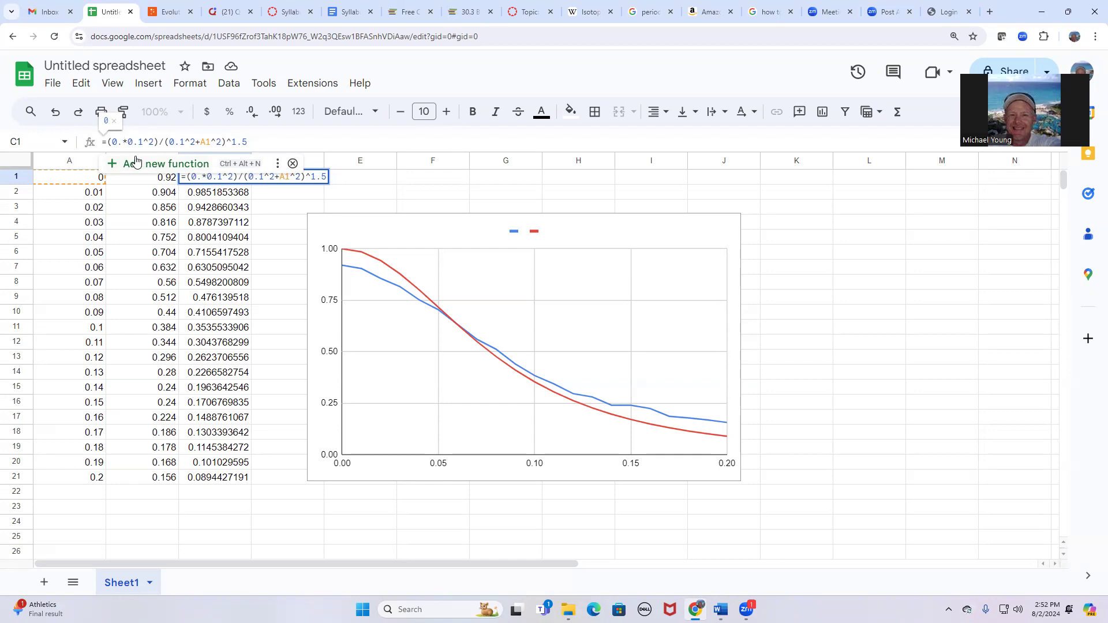
pyautogui.write('092')
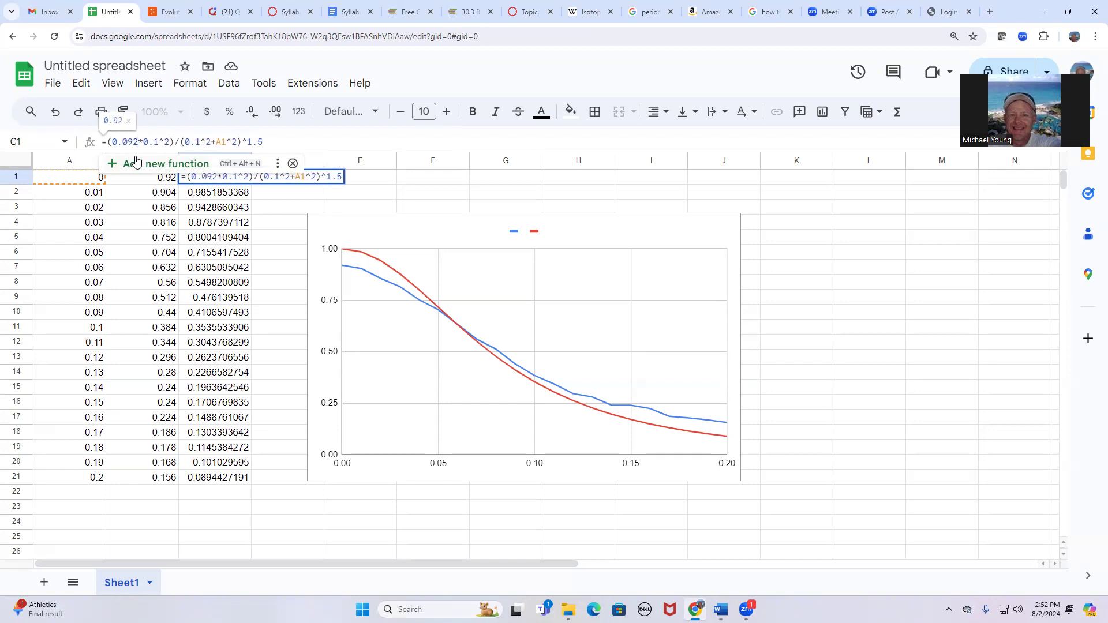
pyautogui.press('Return')
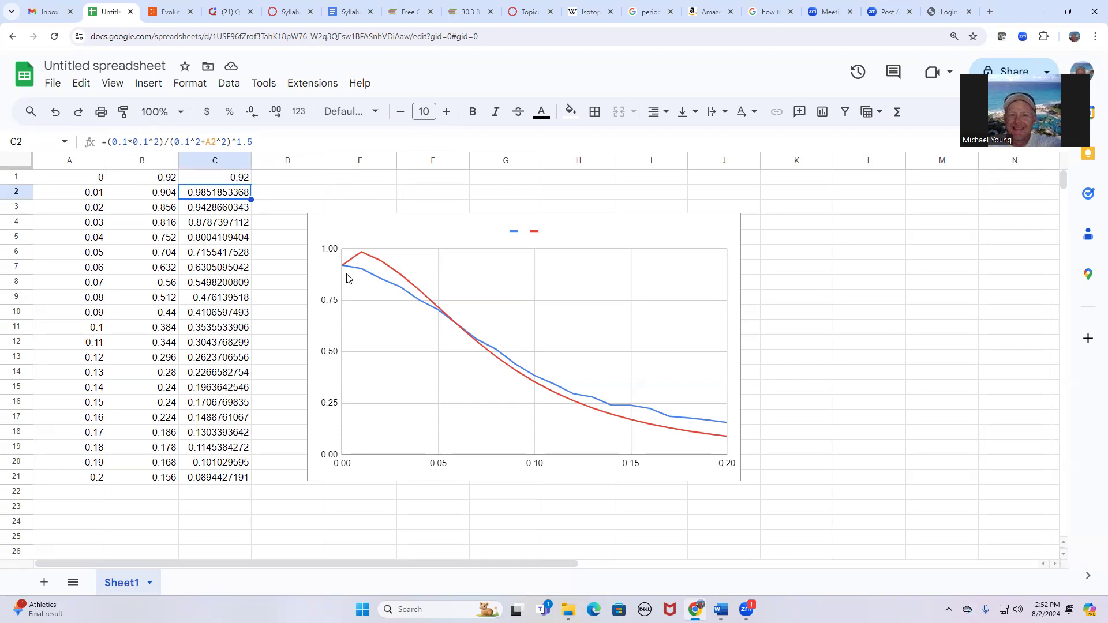
# Compare the formulas in C1 and C2, and copy the updated C1 formula down through C21
pyautogui.click(213, 182)
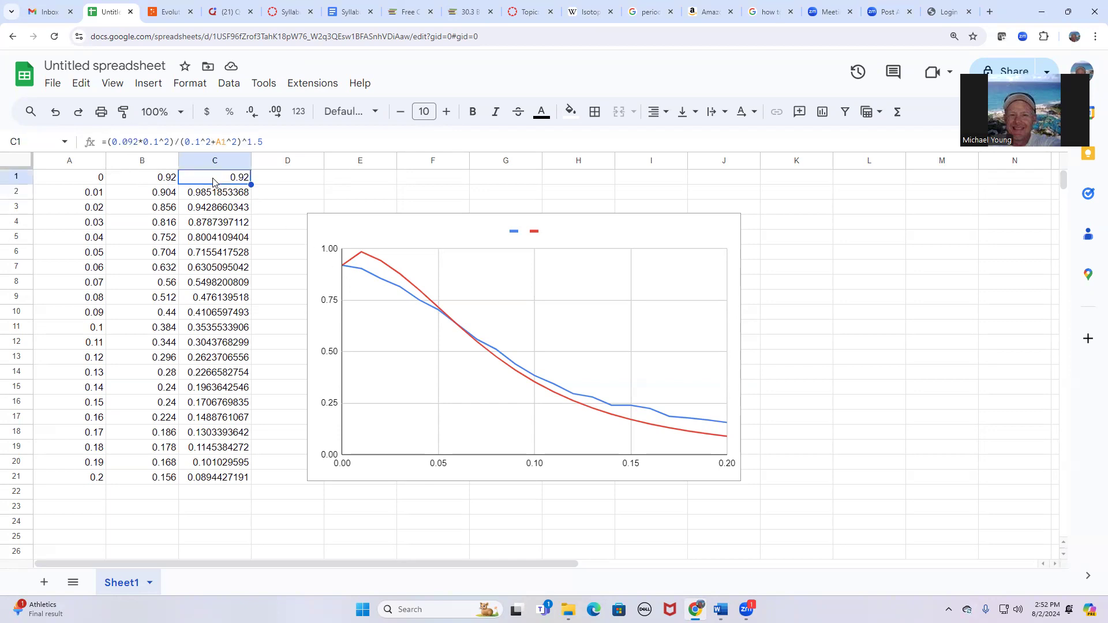
pyautogui.click(219, 196)
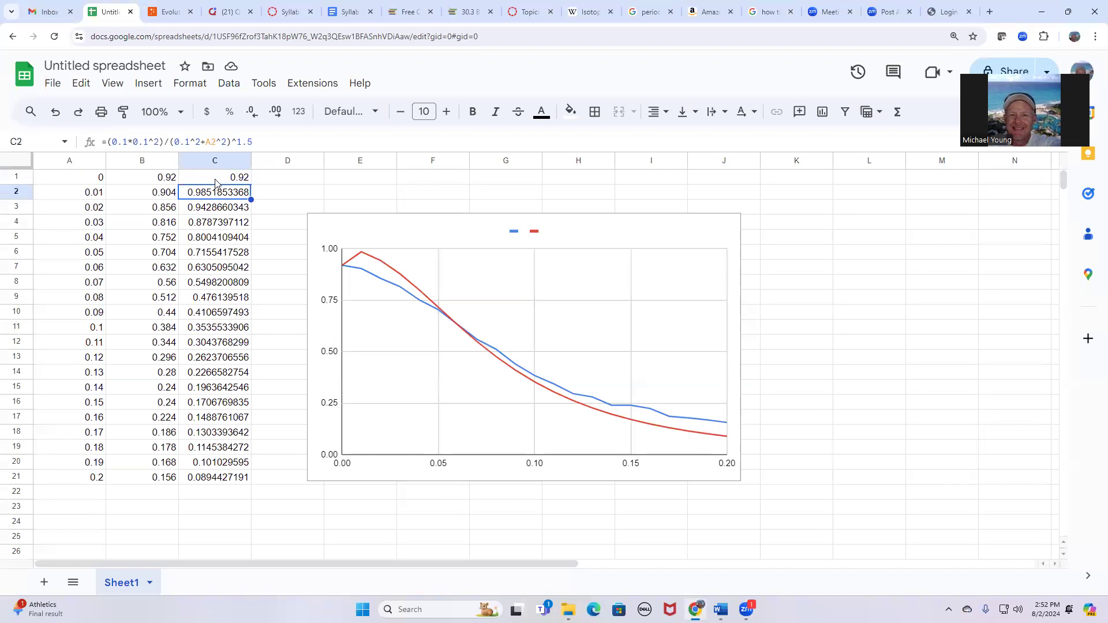
pyautogui.click(221, 183)
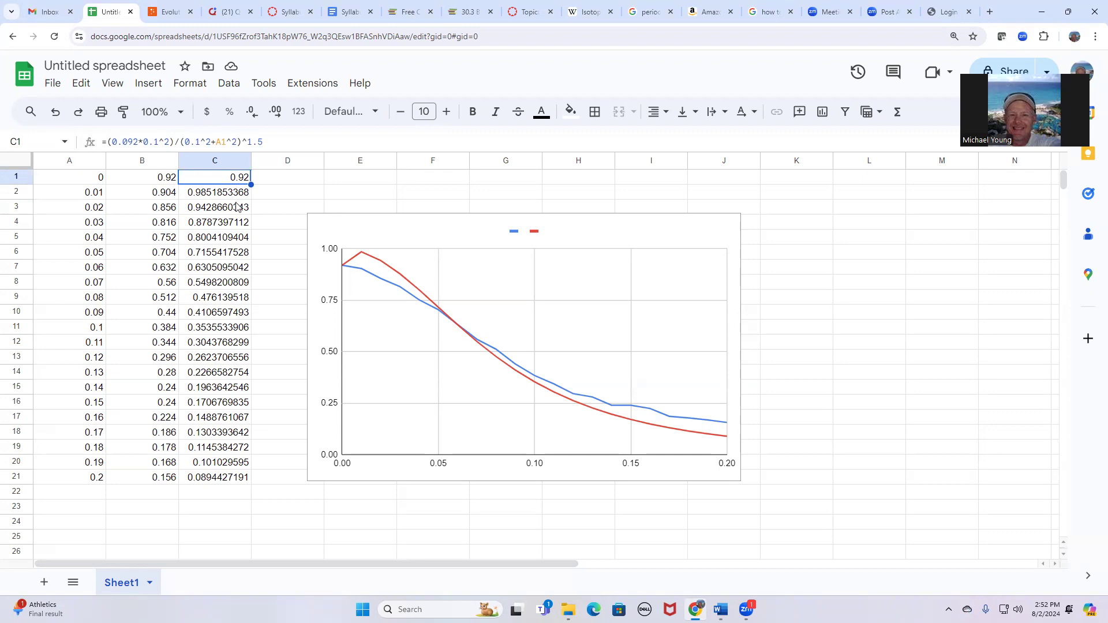
pyautogui.moveTo(251, 184); pyautogui.dragTo(252, 485)
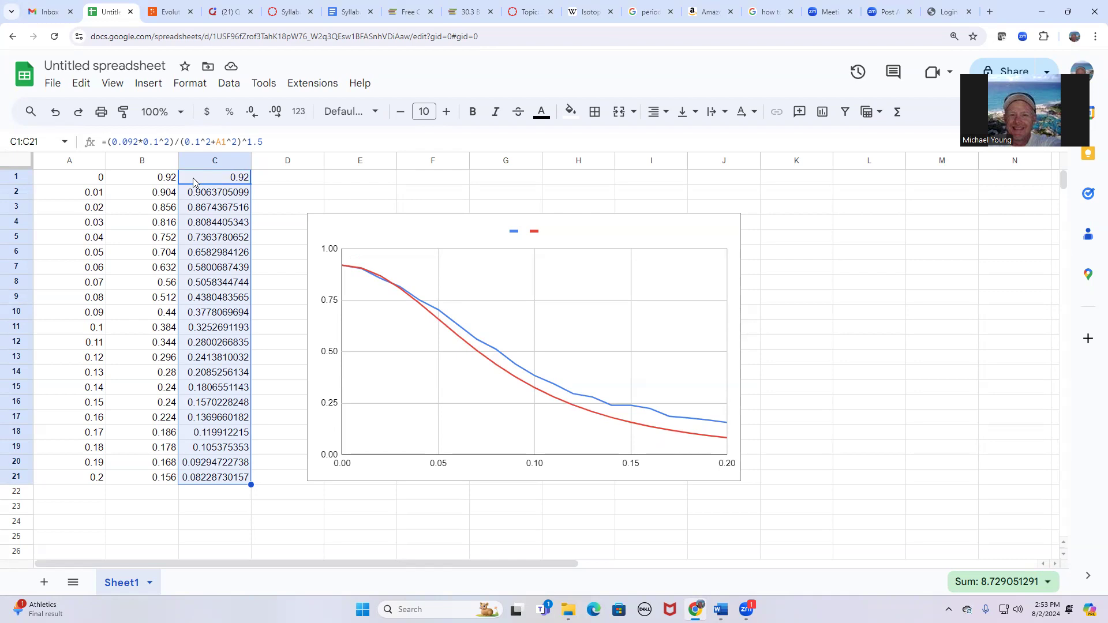
# Replace the 0.1 radius with 0.095 in both the numerator and the denominator of cell C1's formula
pyautogui.click(160, 146)
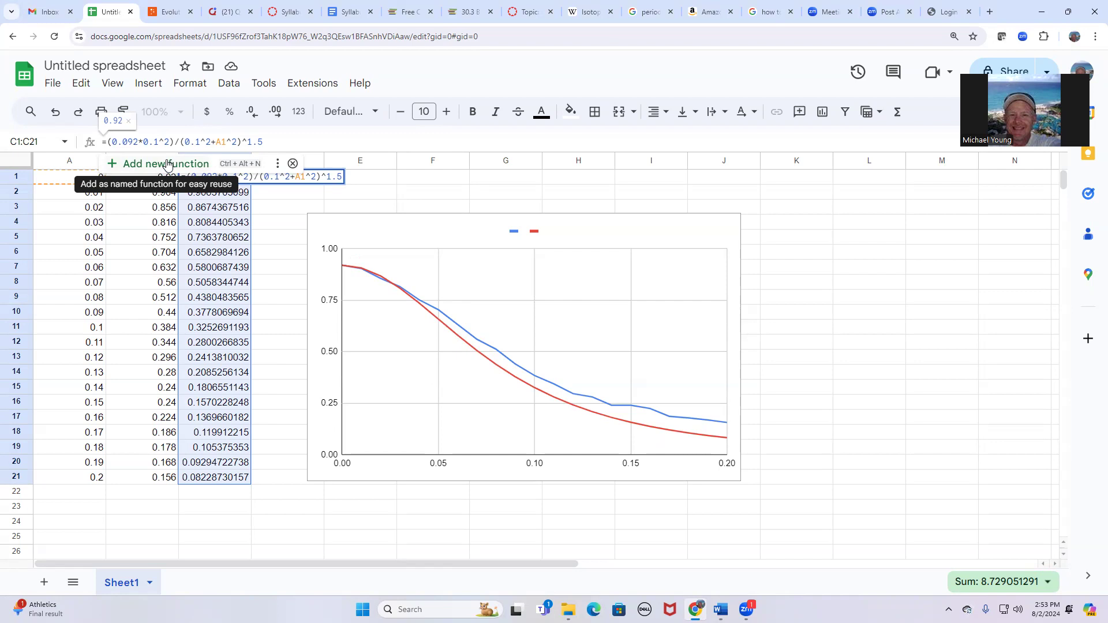
pyautogui.press('BackSpace')
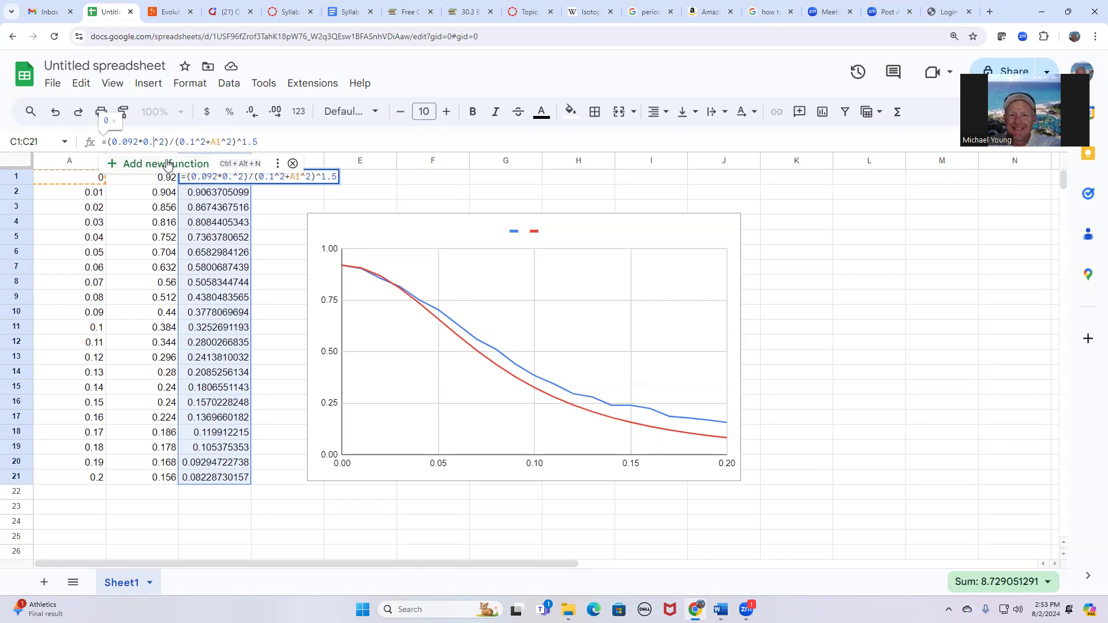
pyautogui.write('095')
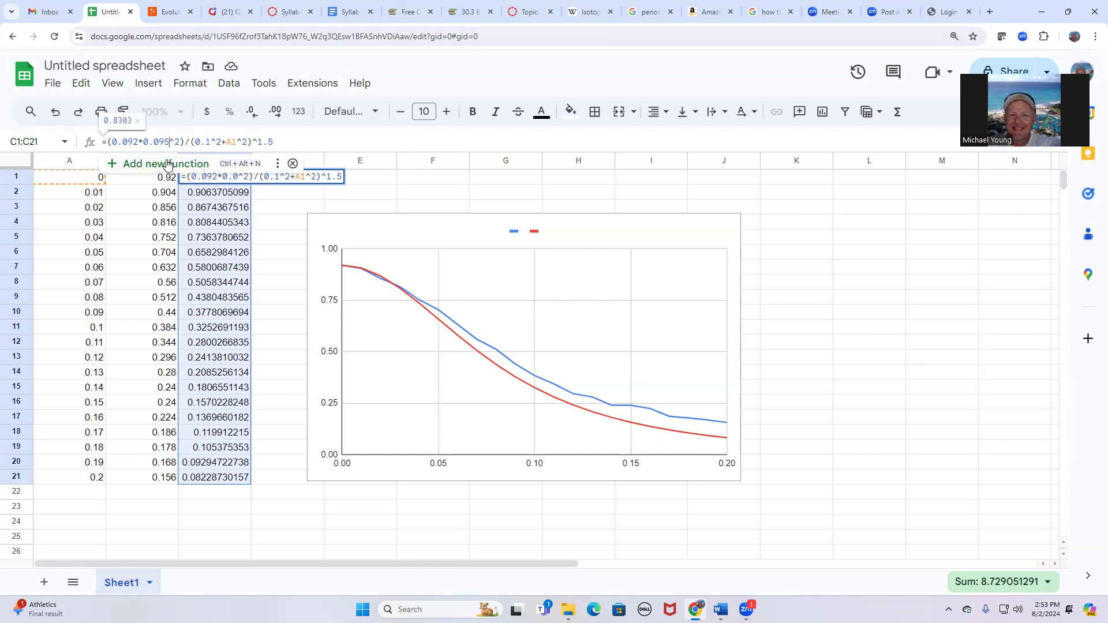
pyautogui.click(212, 148)
pyautogui.press('BackSpace')
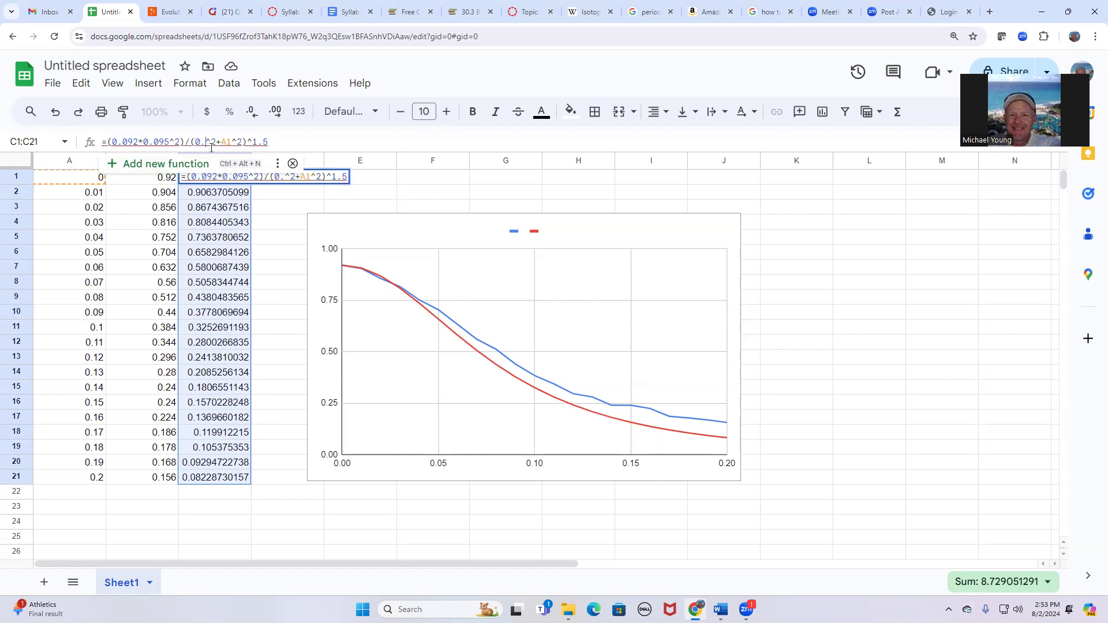
pyautogui.write('.095')
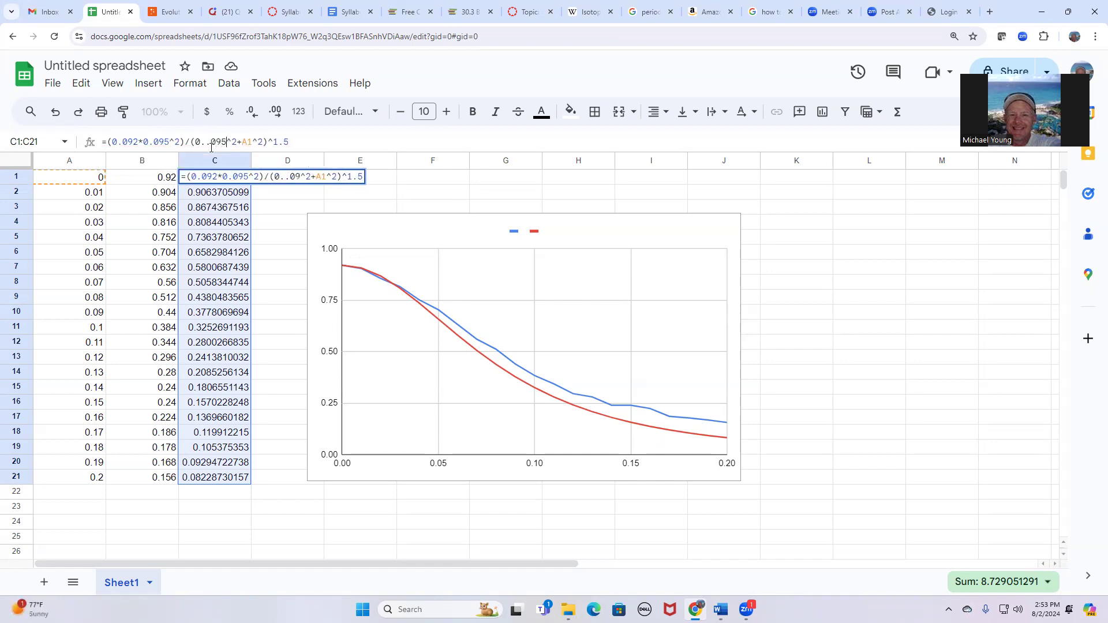
pyautogui.press('Return')
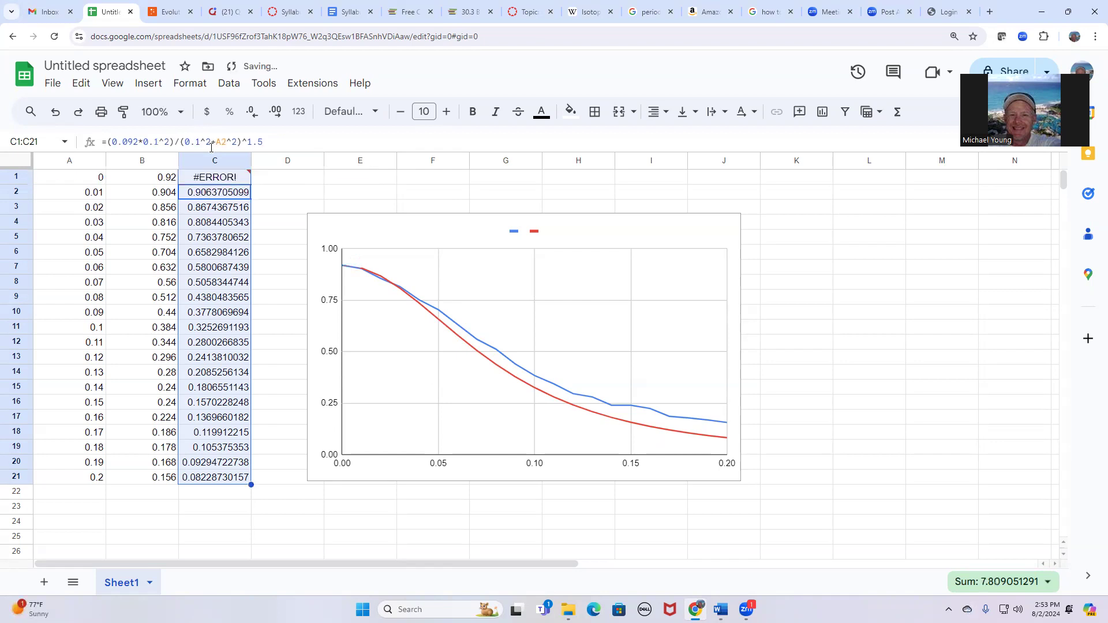
# Remove the extra decimal point from C1's denominator so the formula reads =(0.092*0.095^2)/(0.095^2+A1^2)^1.5
pyautogui.click(221, 180)
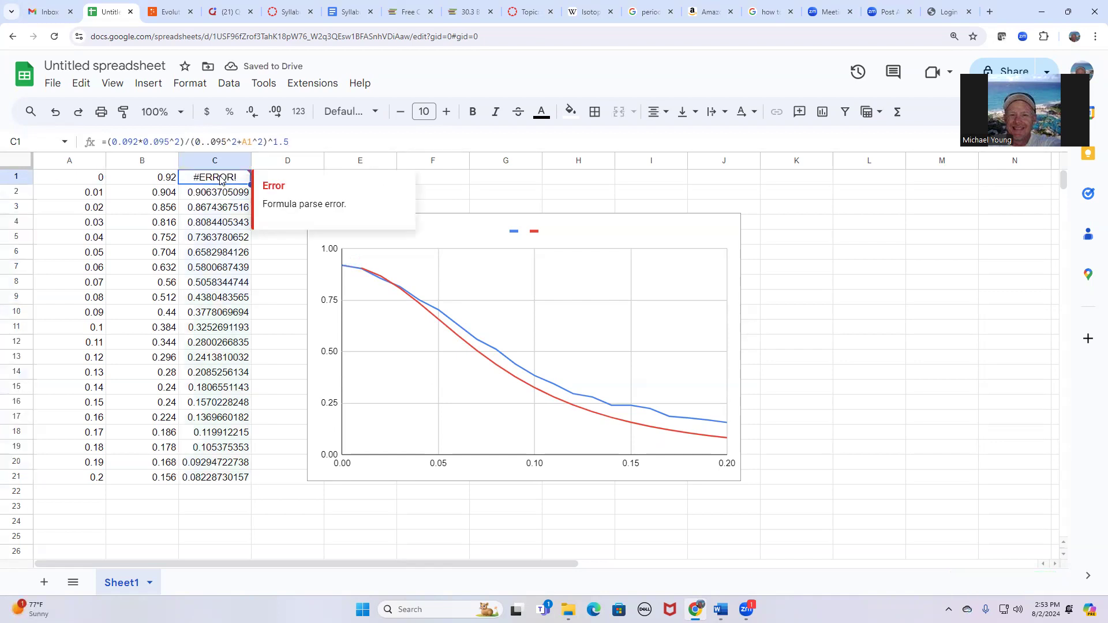
pyautogui.click(205, 142)
pyautogui.press('BackSpace')
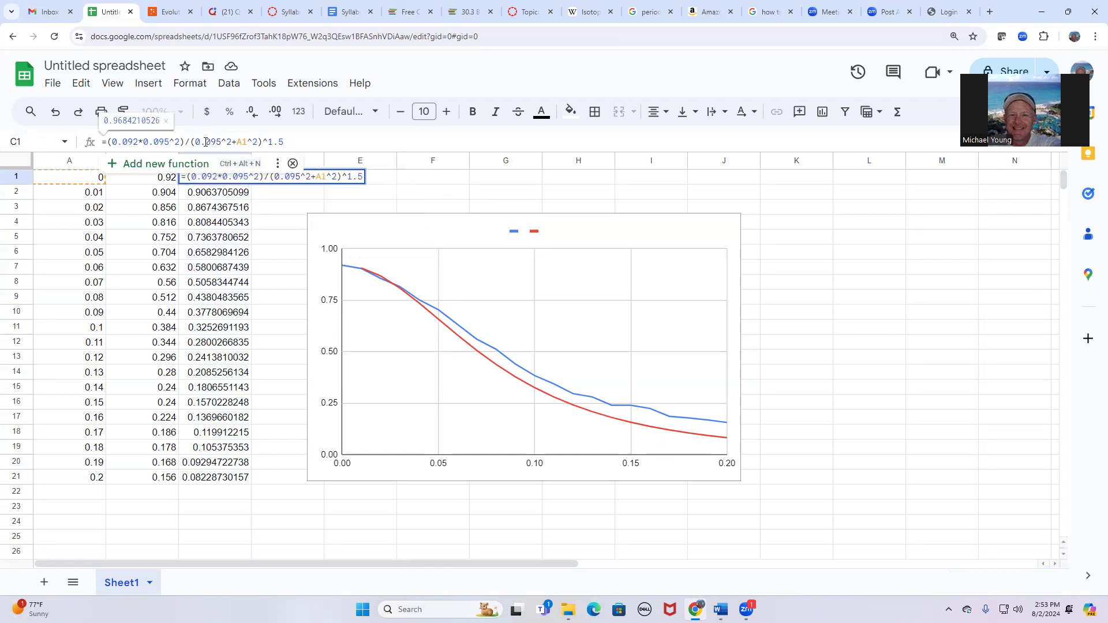
pyautogui.press('Return')
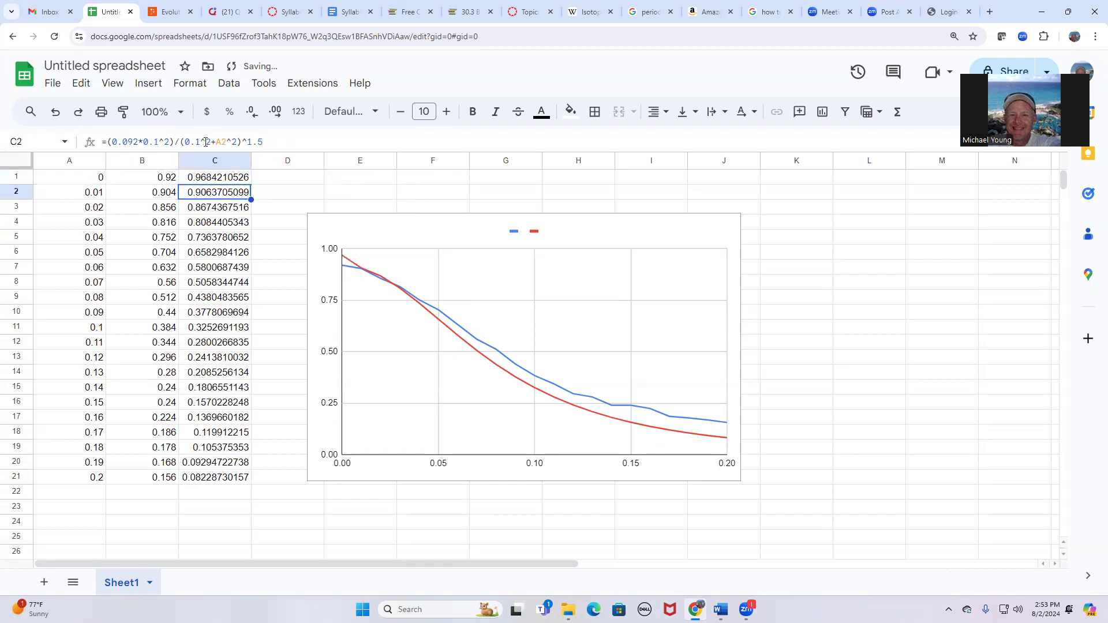
# Set the numerator constant in cell C1's formula to 0.09 and copy the formula down through C21
pyautogui.click(208, 180)
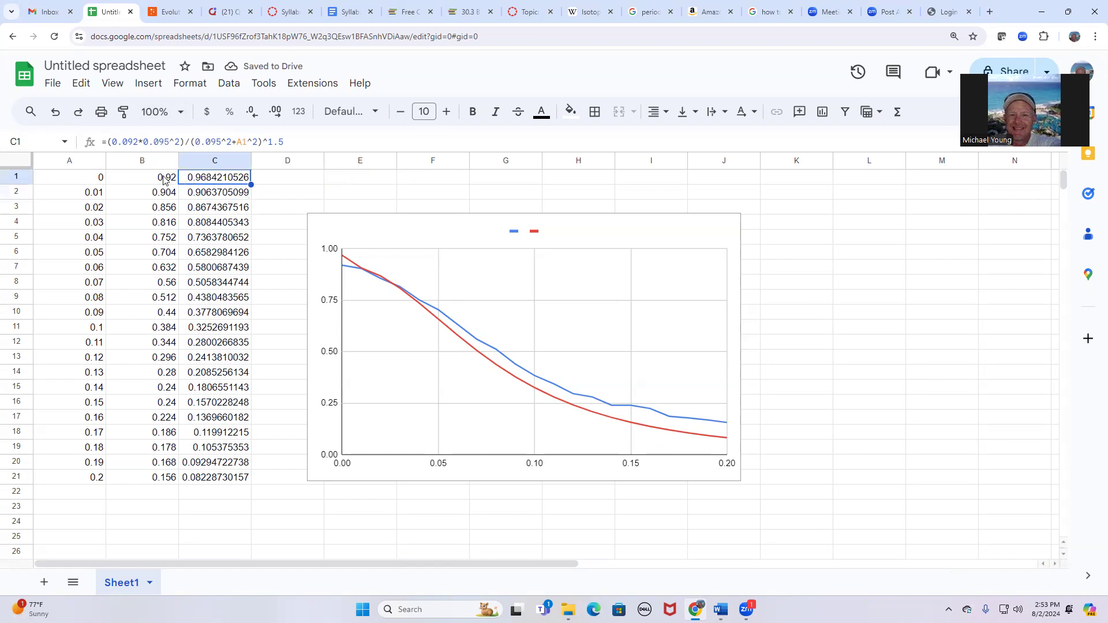
pyautogui.click(139, 145)
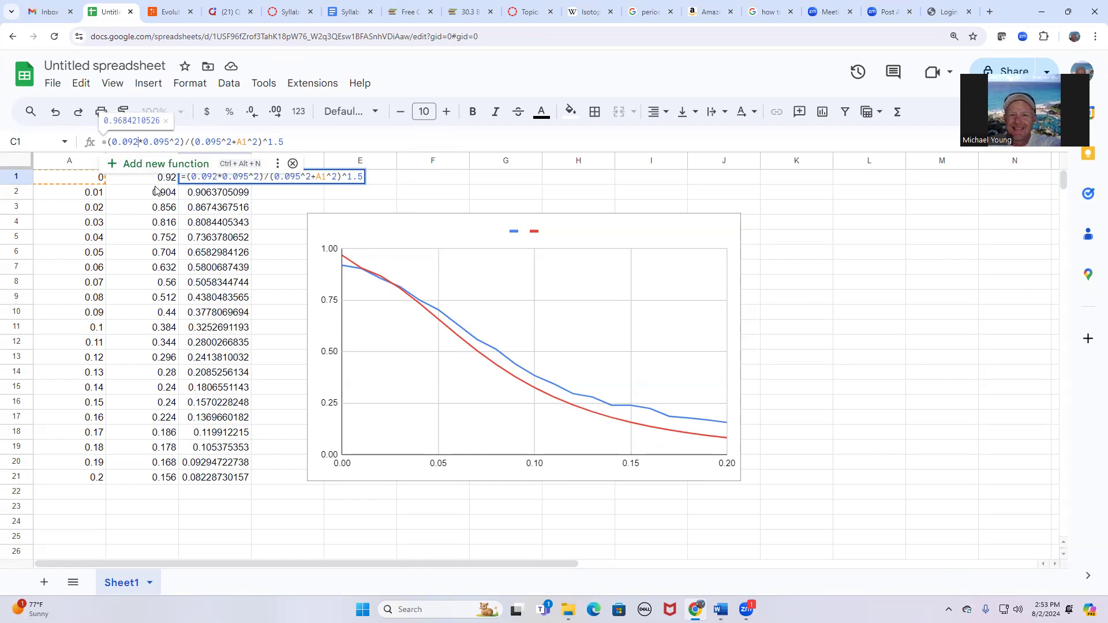
pyautogui.press('BackSpace')
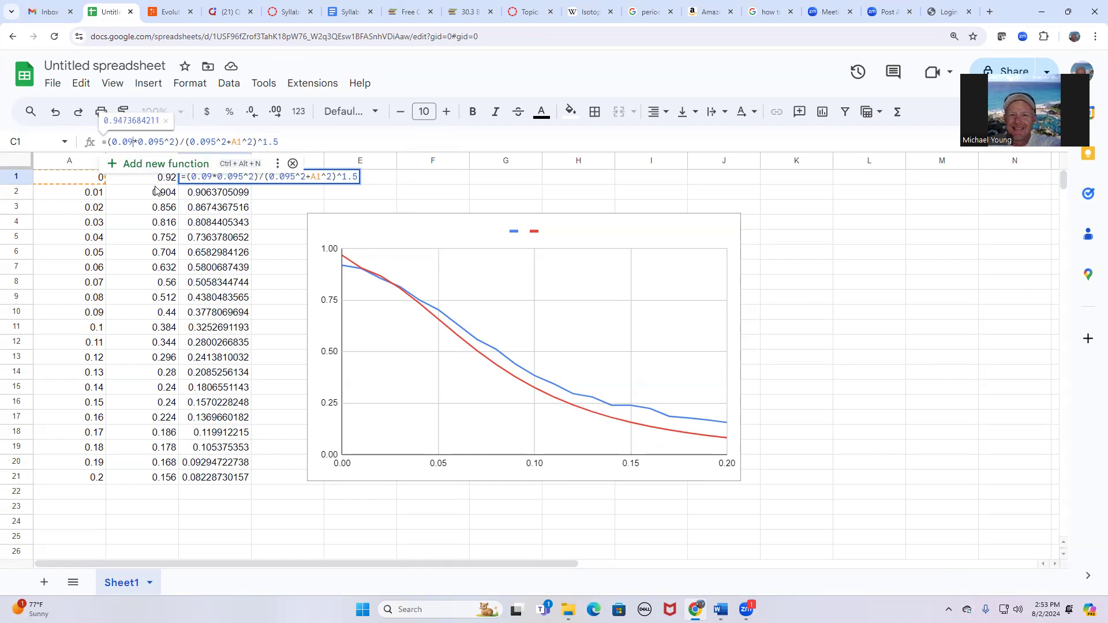
pyautogui.press('Return')
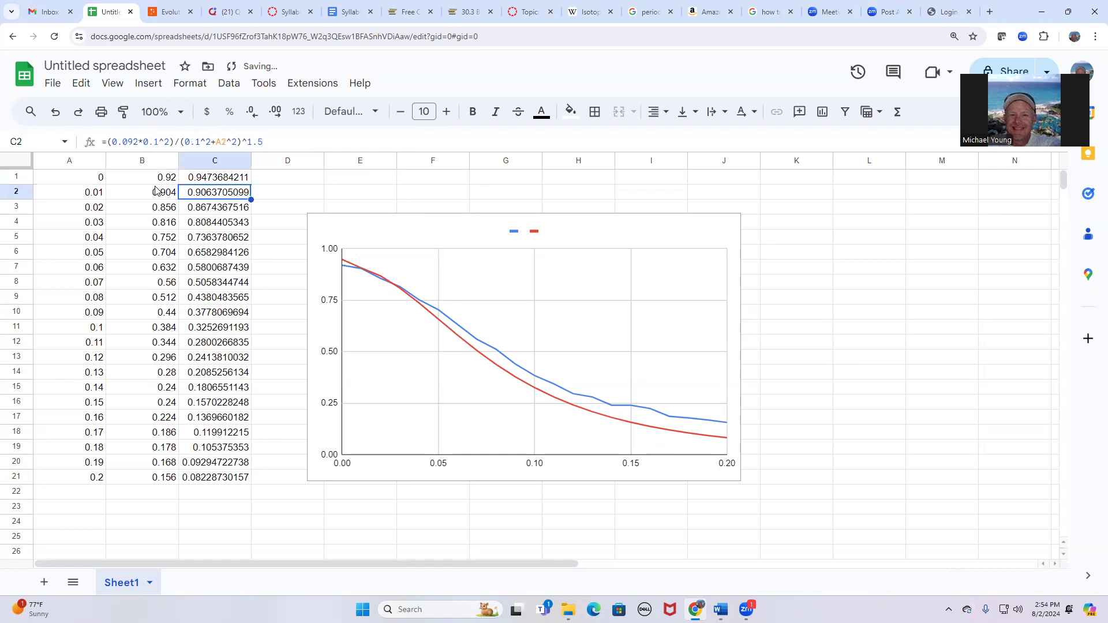
pyautogui.click(196, 178)
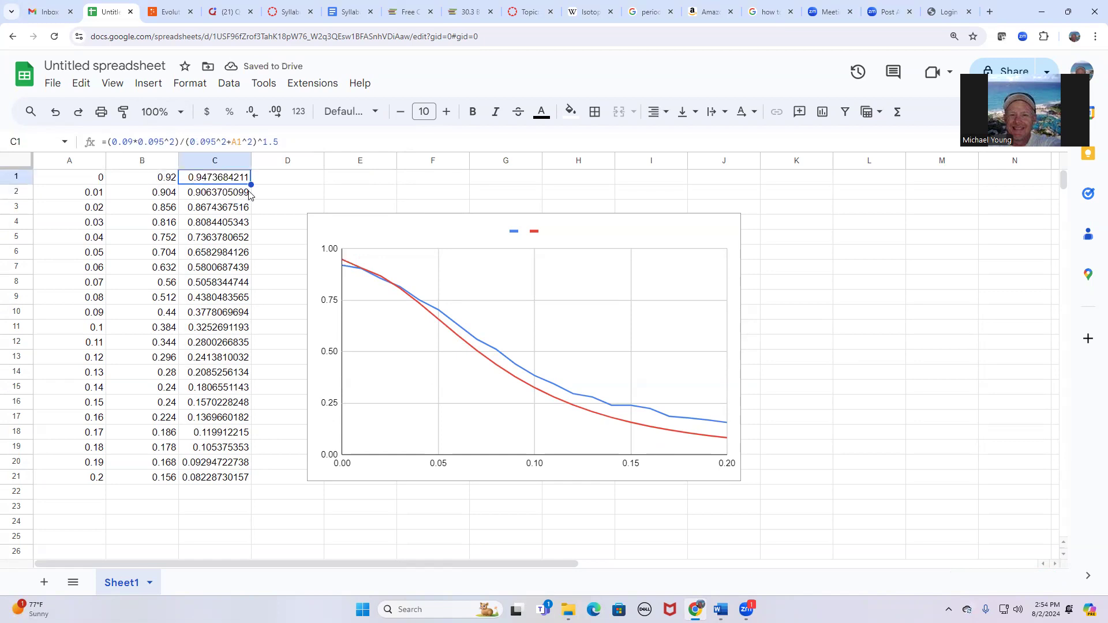
pyautogui.moveTo(251, 184); pyautogui.dragTo(247, 478)
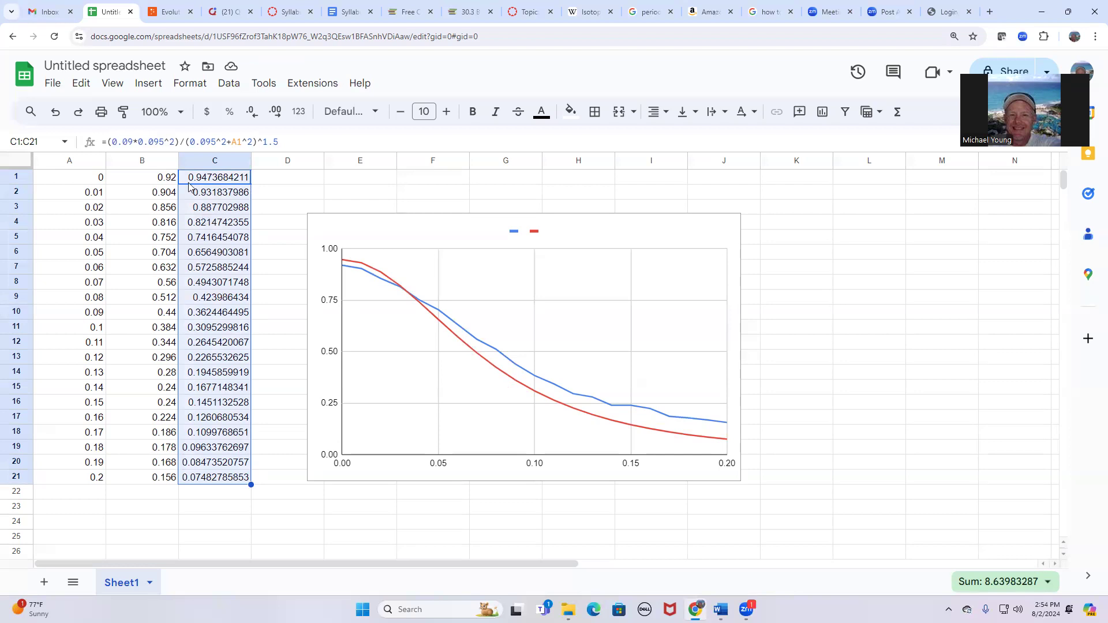
# In cell C1's formula, set the numerator constant to 0.1 and the numerator radius to 0.11
pyautogui.click(132, 142)
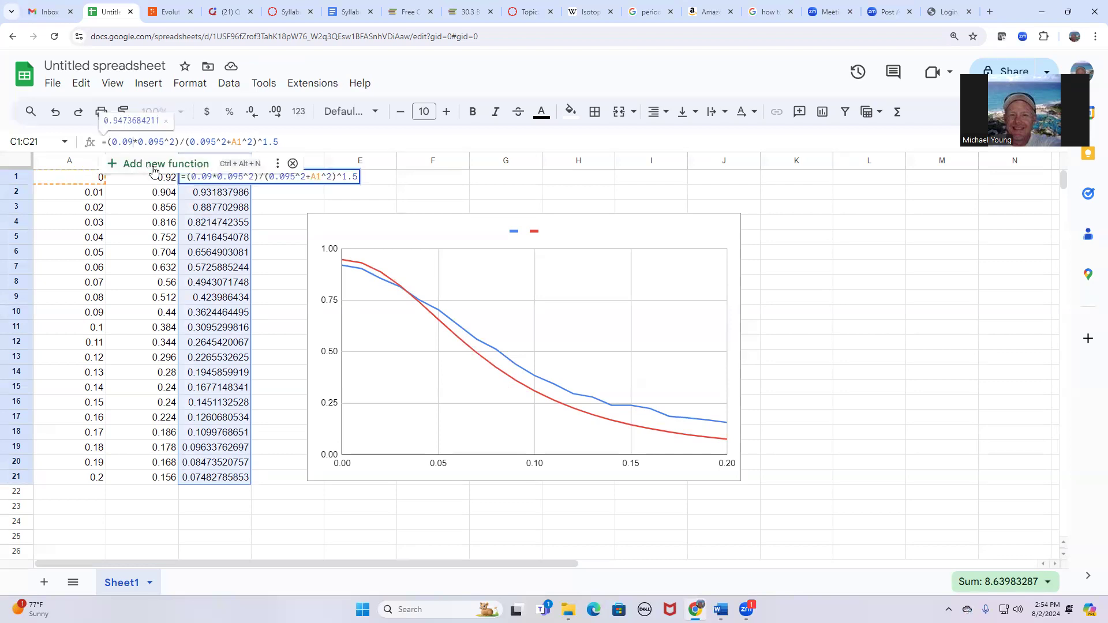
pyautogui.press('BackSpace')
pyautogui.press('BackSpace')
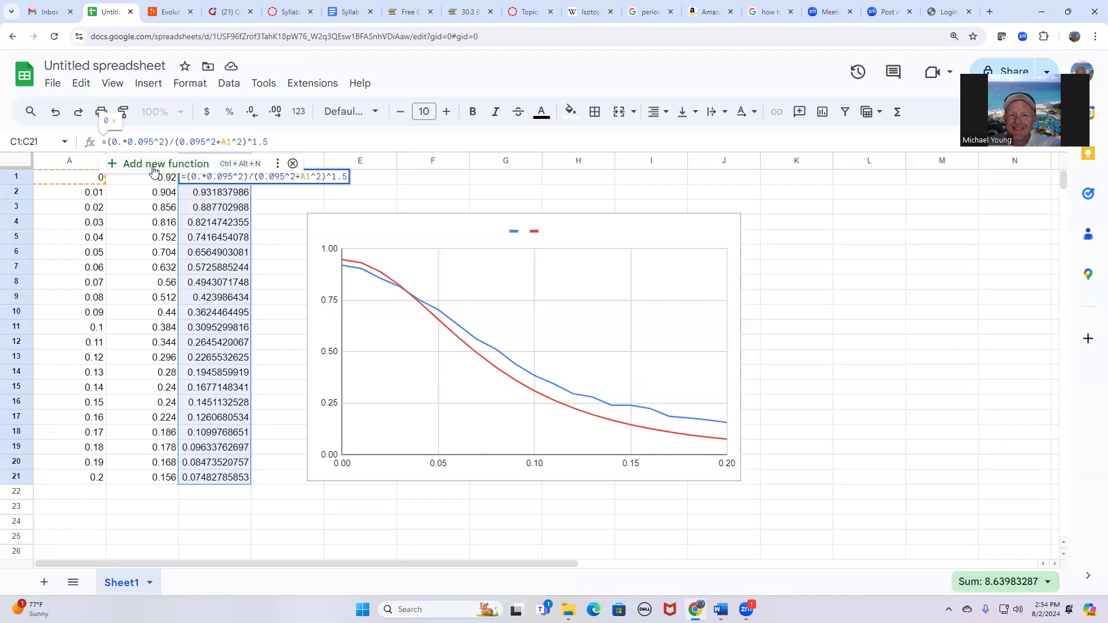
pyautogui.write('1')
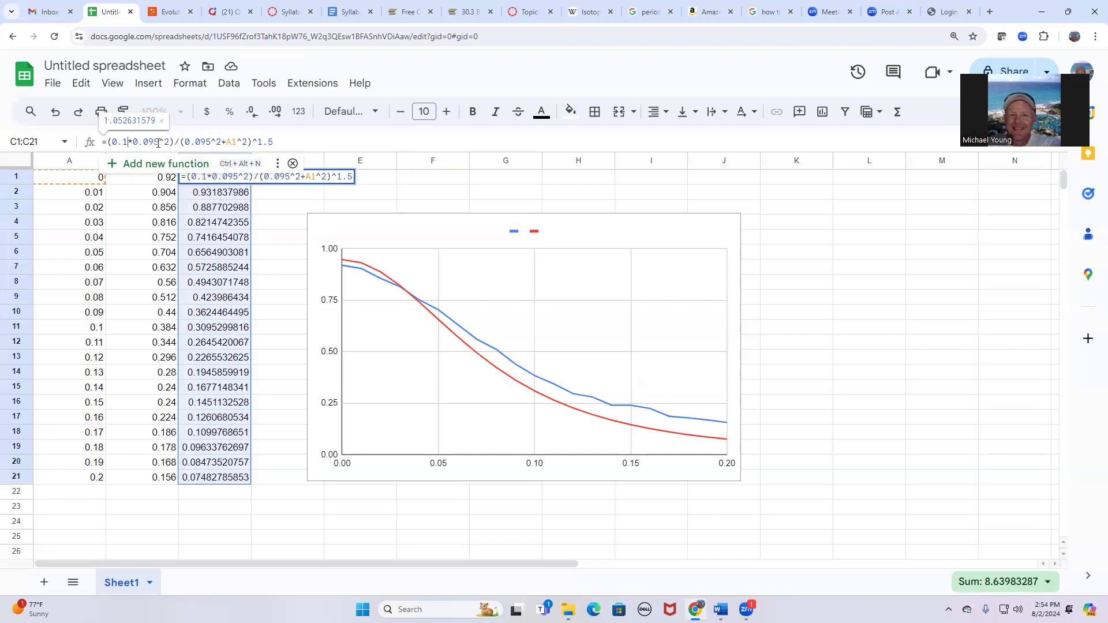
pyautogui.press('BackSpace')
pyautogui.press('BackSpace')
pyautogui.press('BackSpace')
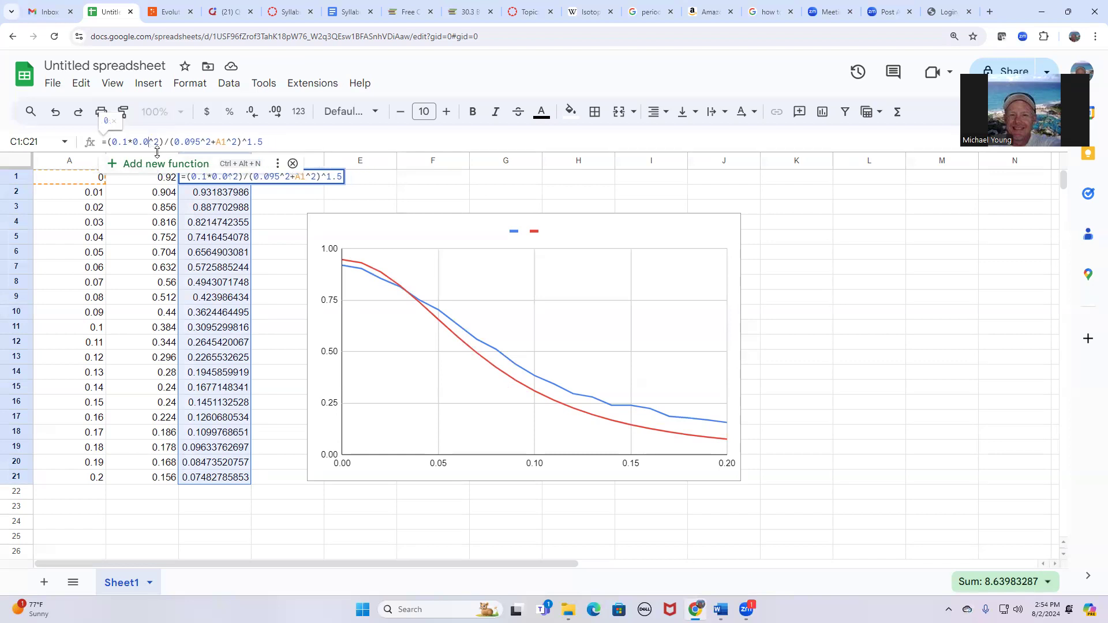
pyautogui.write('11')
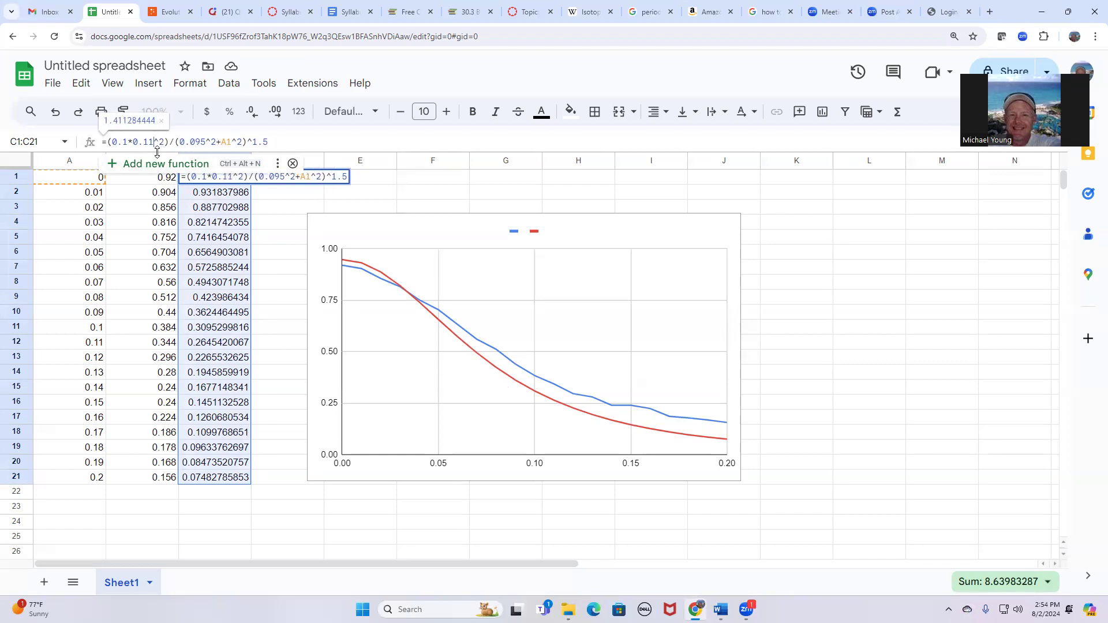
# Set the denominator radius in cell C1's formula to 0.11 and copy the formula down through C21
pyautogui.click(206, 141)
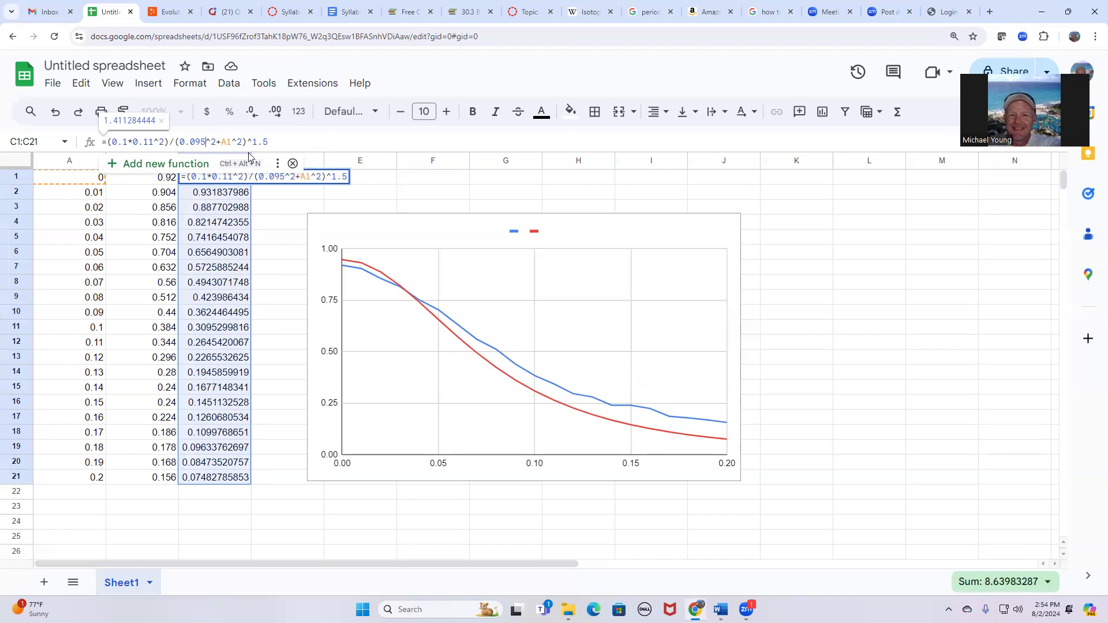
pyautogui.press('BackSpace')
pyautogui.press('BackSpace')
pyautogui.press('BackSpace')
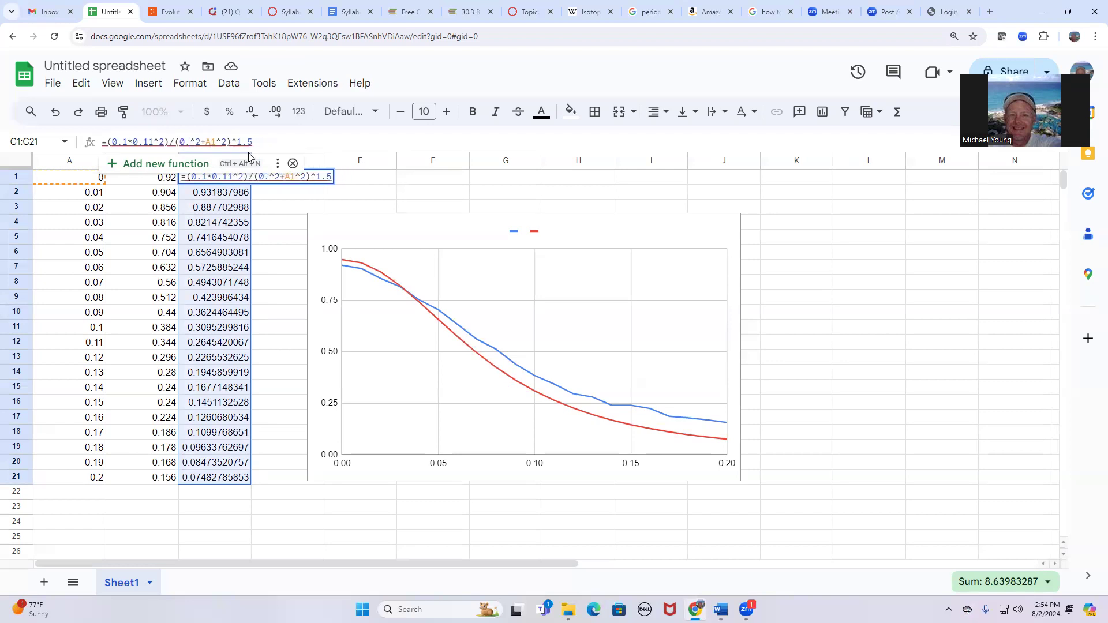
pyautogui.write('11')
pyautogui.press('Return')
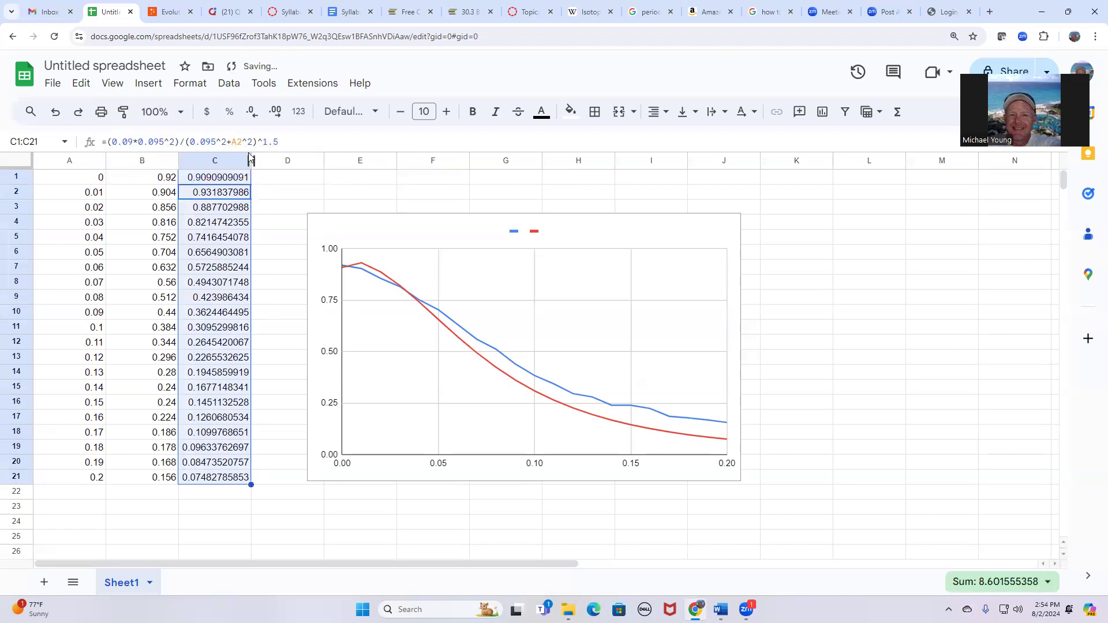
pyautogui.click(244, 179)
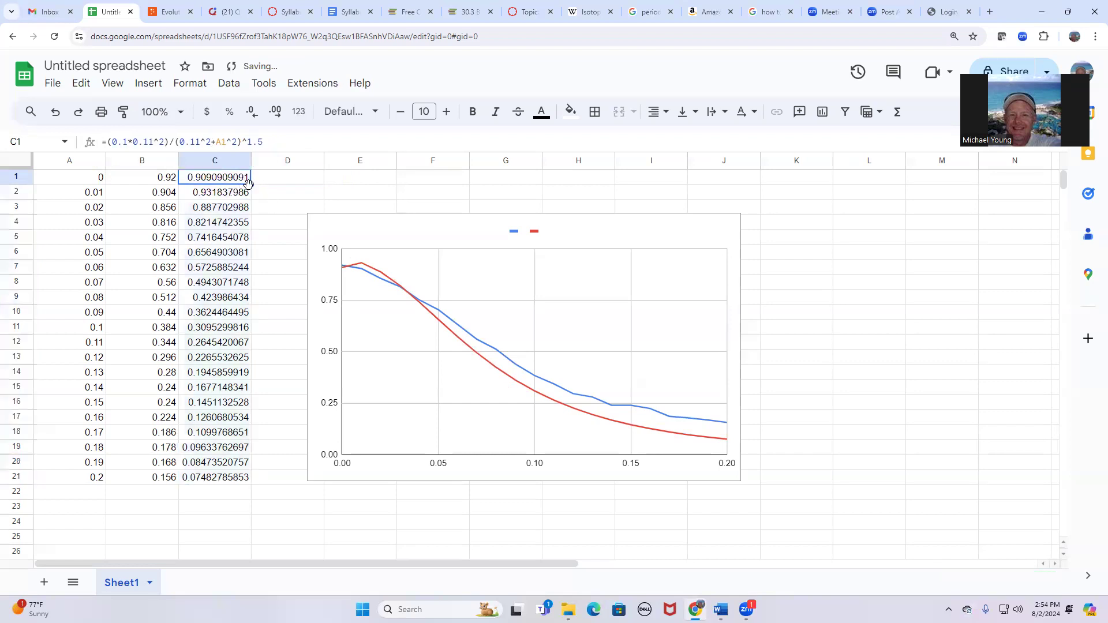
pyautogui.moveTo(251, 185); pyautogui.dragTo(250, 472)
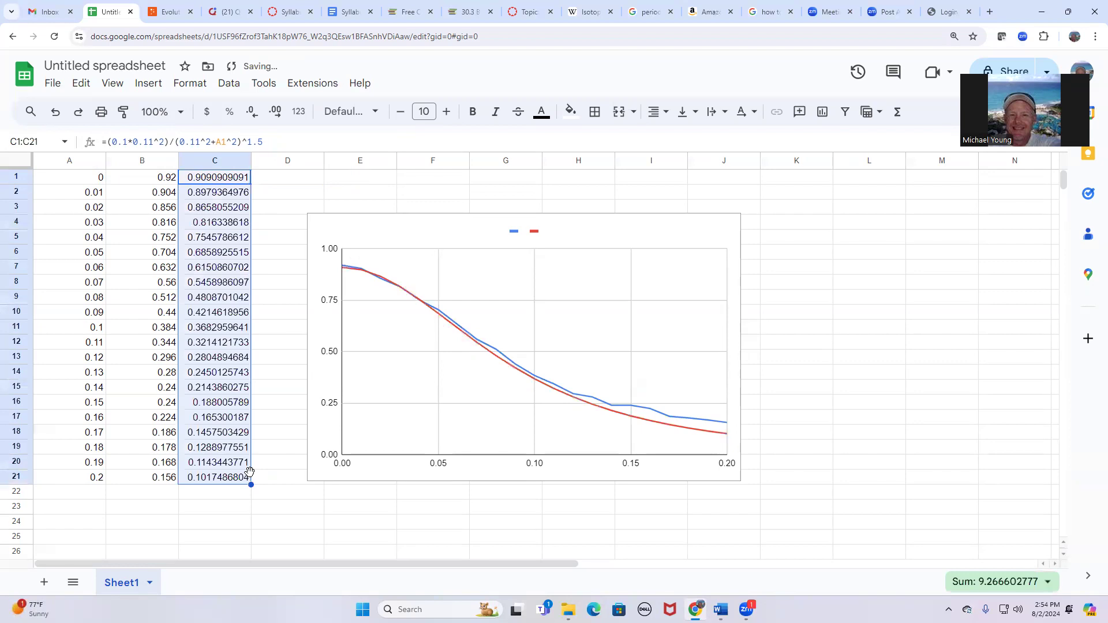